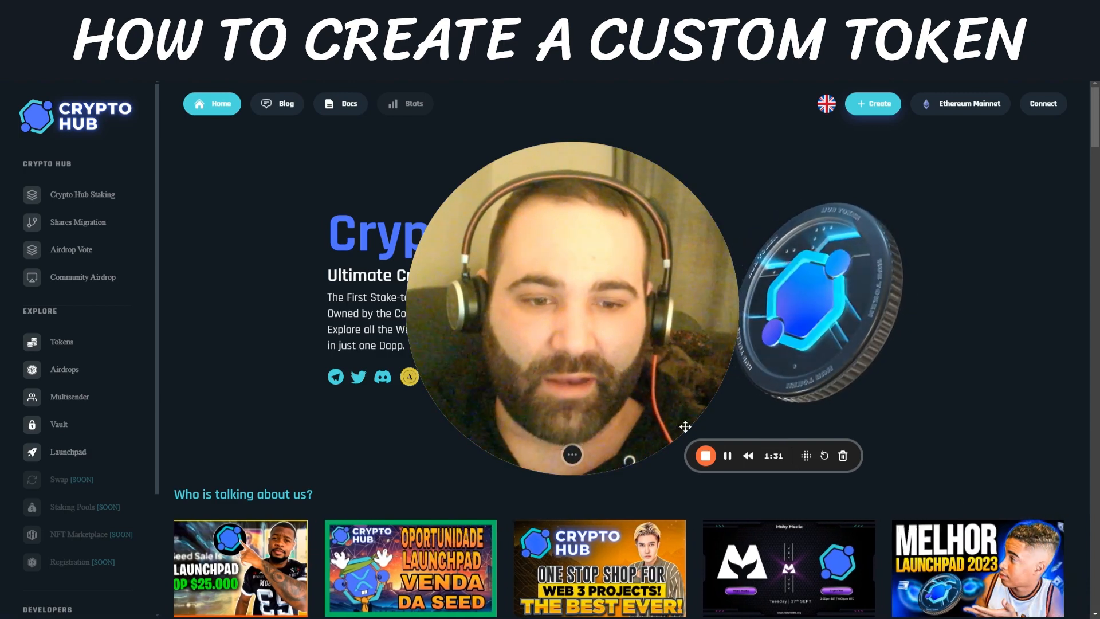
pyautogui.click(564, 455)
pyautogui.moveTo(465, 430); pyautogui.dragTo(84, 566)
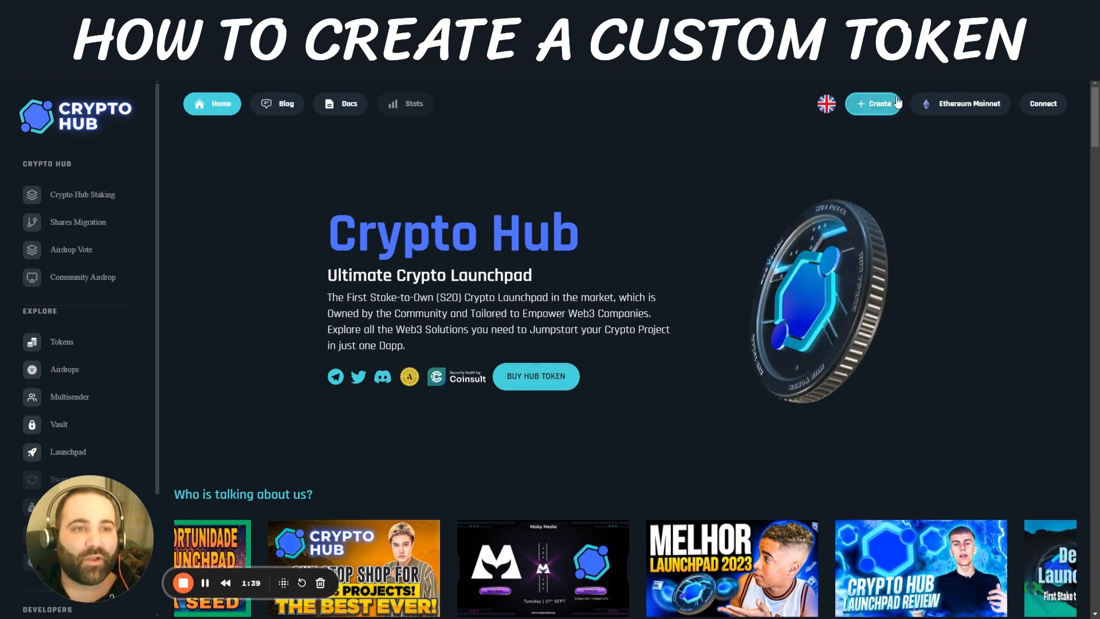
# Start creating a new token in the token creation wizard.
pyautogui.click(878, 106)
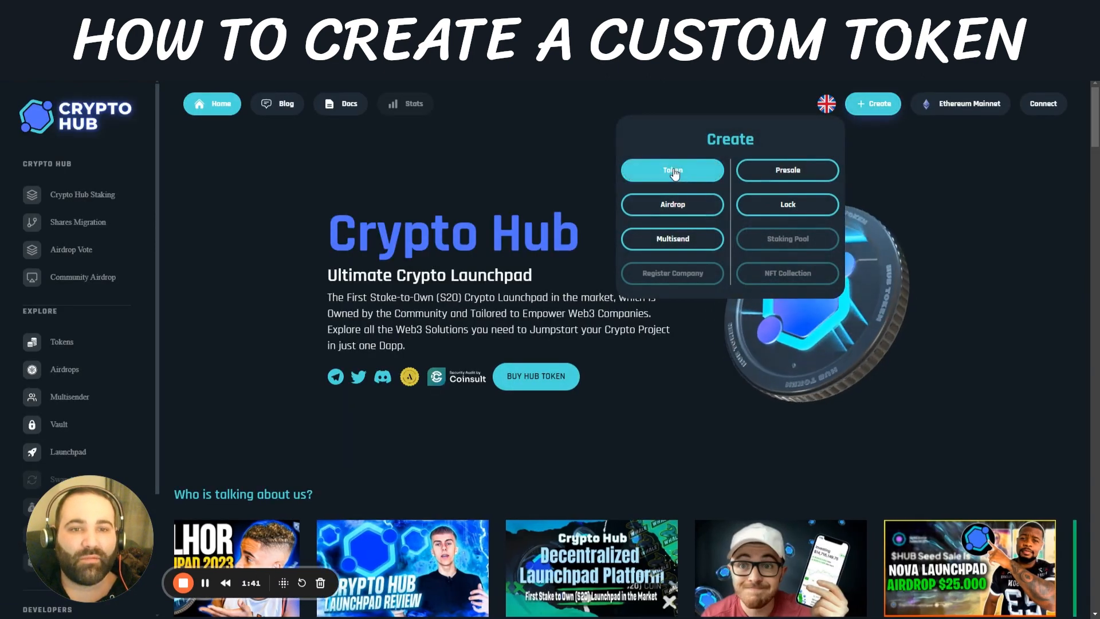
pyautogui.click(691, 171)
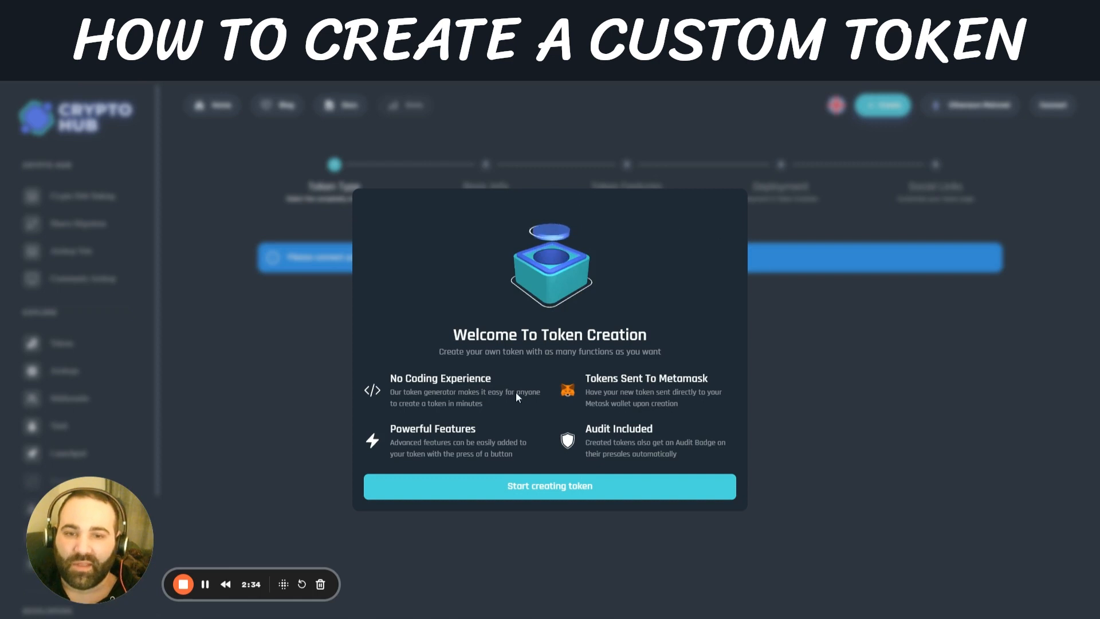
pyautogui.click(544, 486)
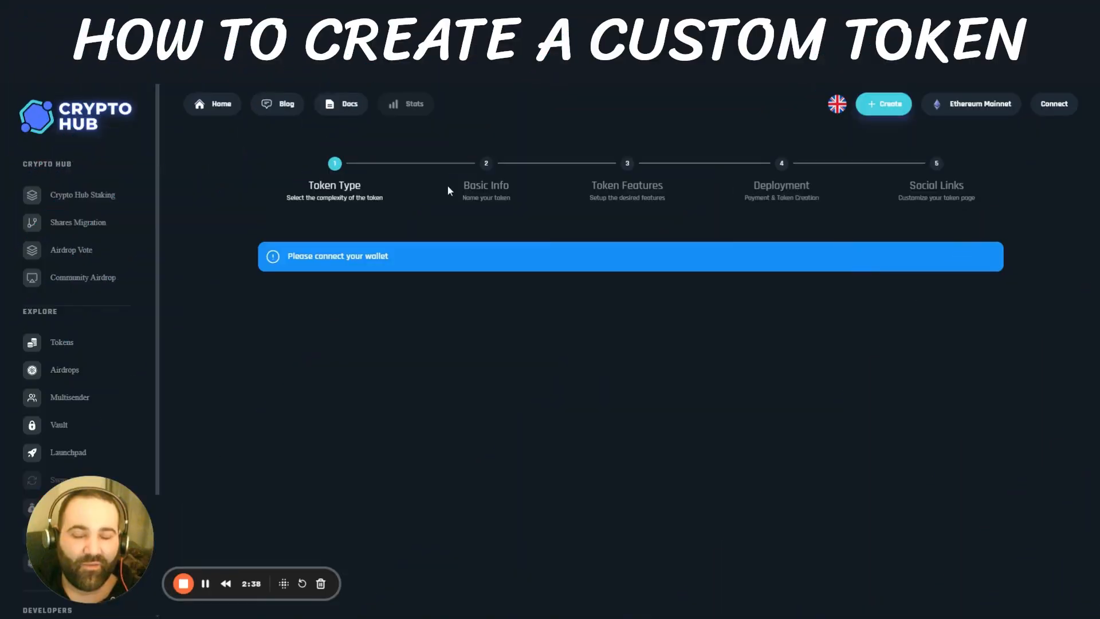
# Connect the crypto wallet to the site and check which chain is selected for the token.
pyautogui.click(1056, 106)
pyautogui.click(499, 287)
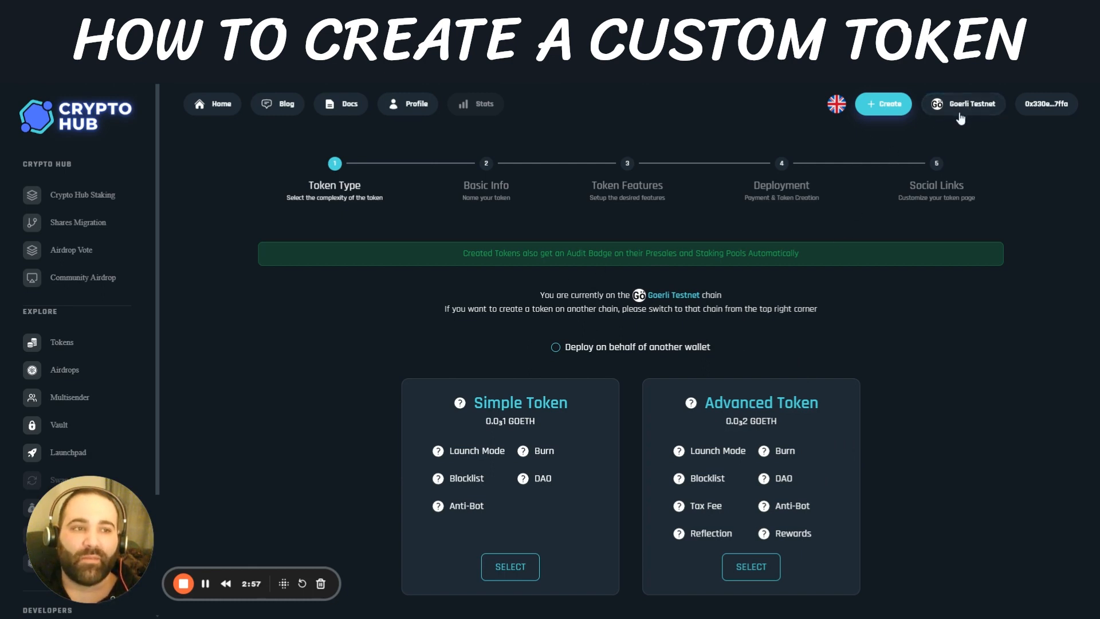
pyautogui.click(968, 103)
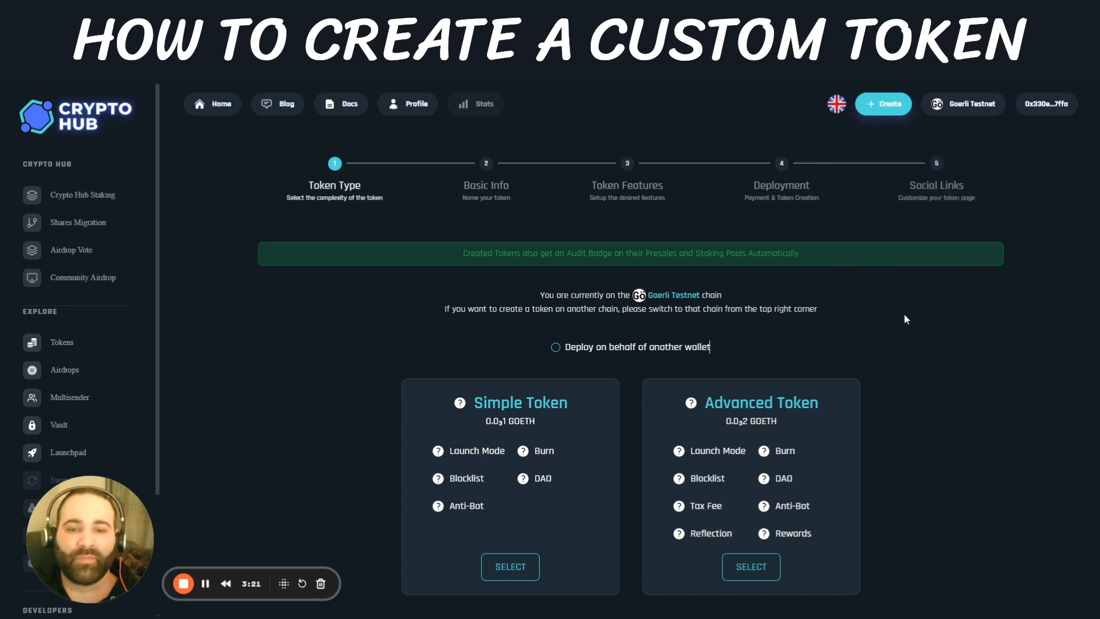
pyautogui.moveTo(541, 293); pyautogui.dragTo(671, 295)
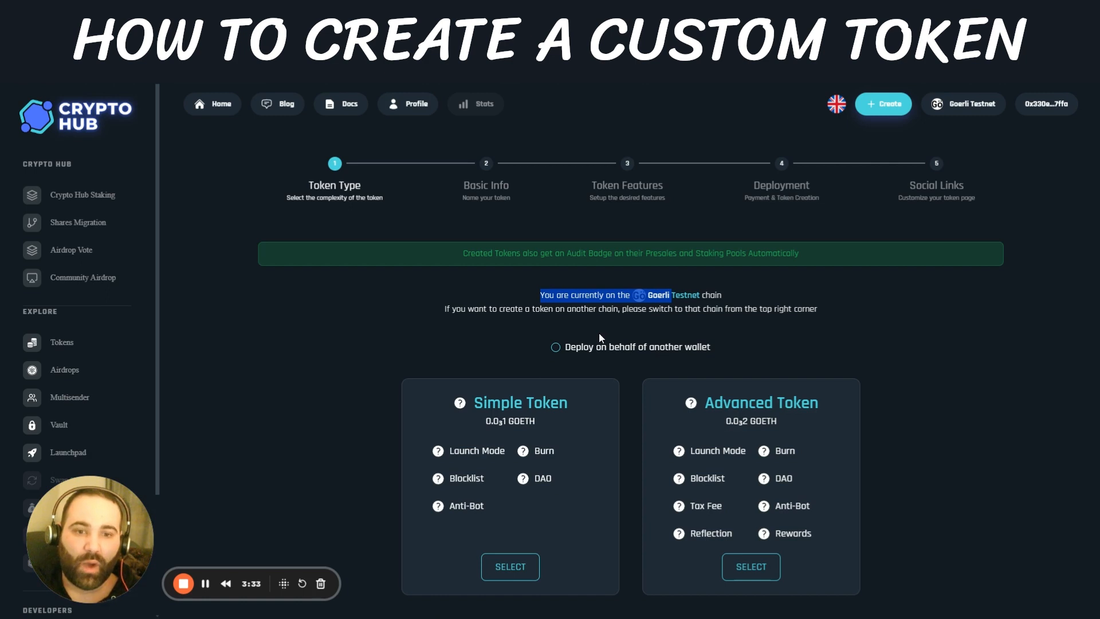
# Enable deployment on behalf of another wallet, and copy the address of the Test Wallet account in MetaMask.
pyautogui.click(618, 348)
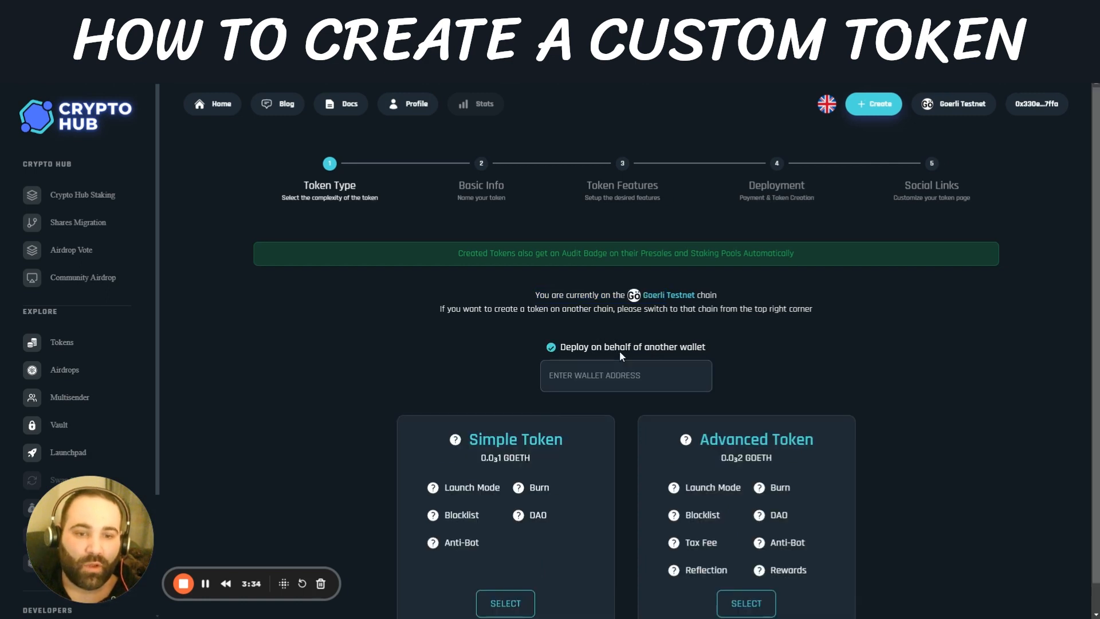
pyautogui.click(1043, 109)
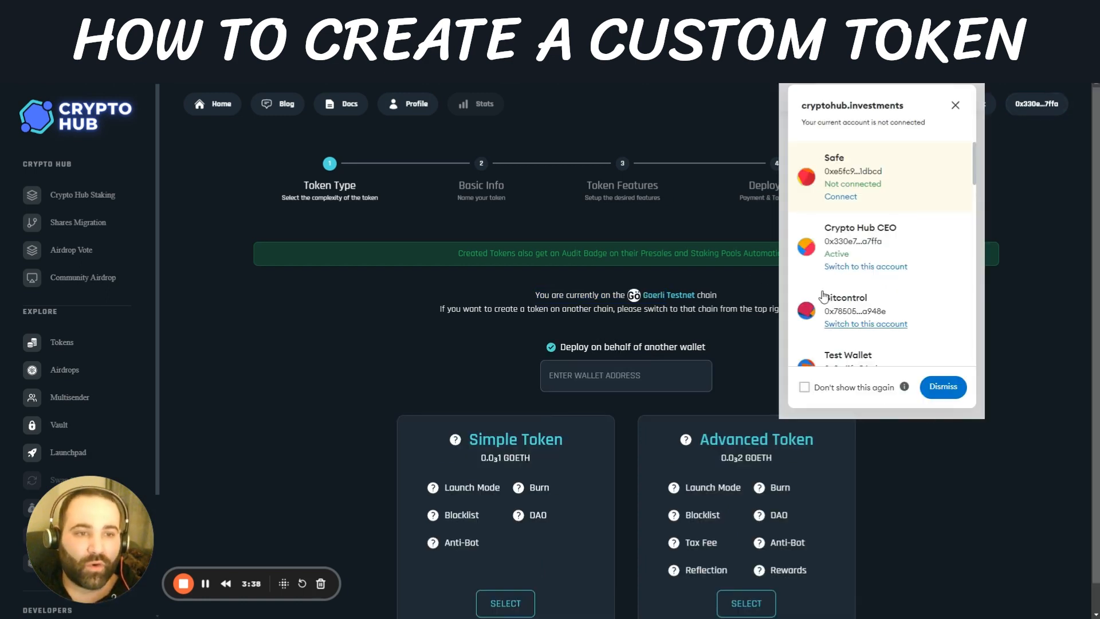
pyautogui.click(877, 268)
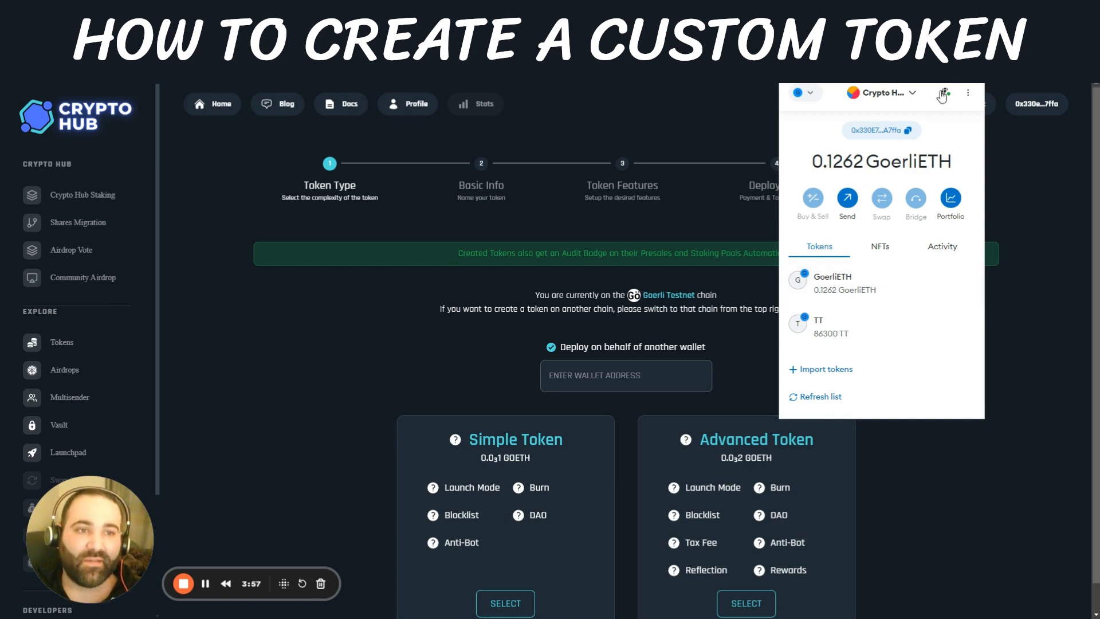
pyautogui.click(903, 96)
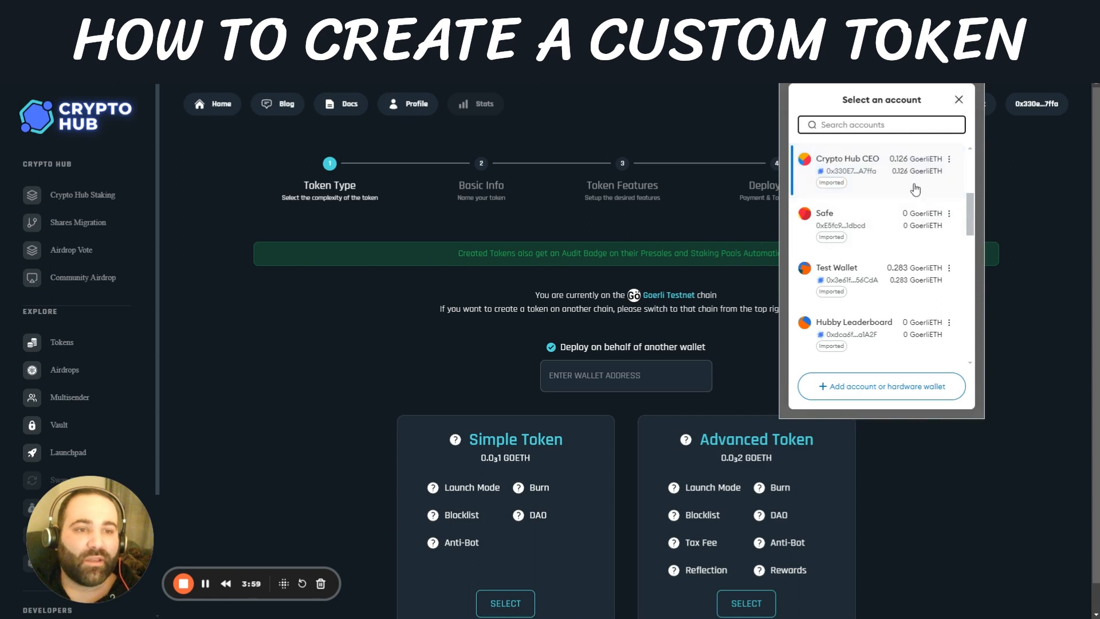
pyautogui.click(871, 279)
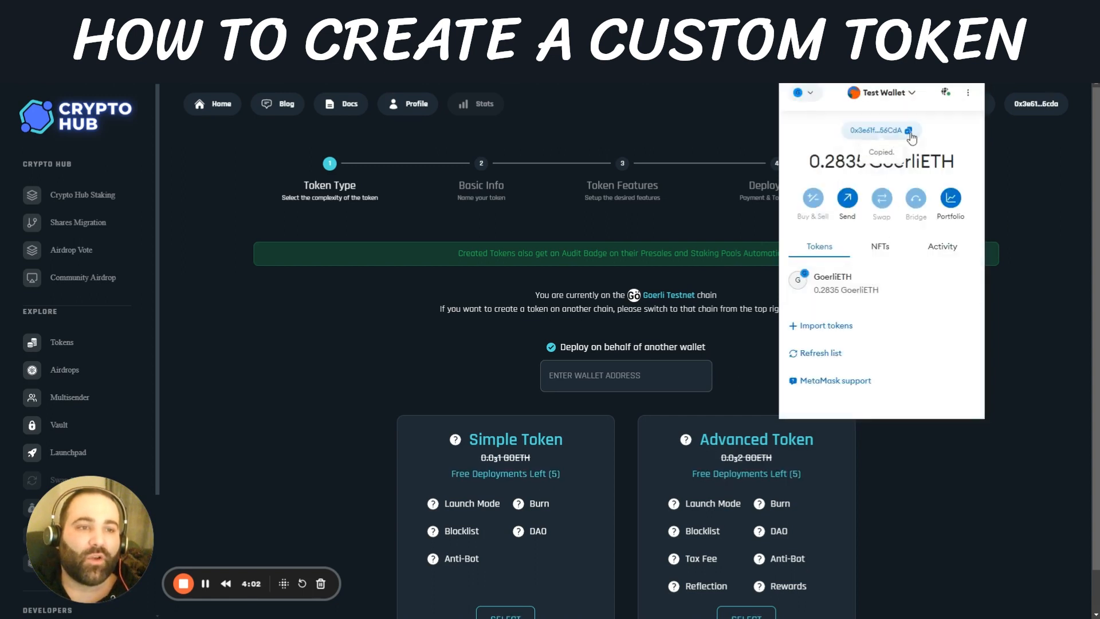
# Switch MetaMask back to the Crypto Hub CEO account.
pyautogui.click(903, 95)
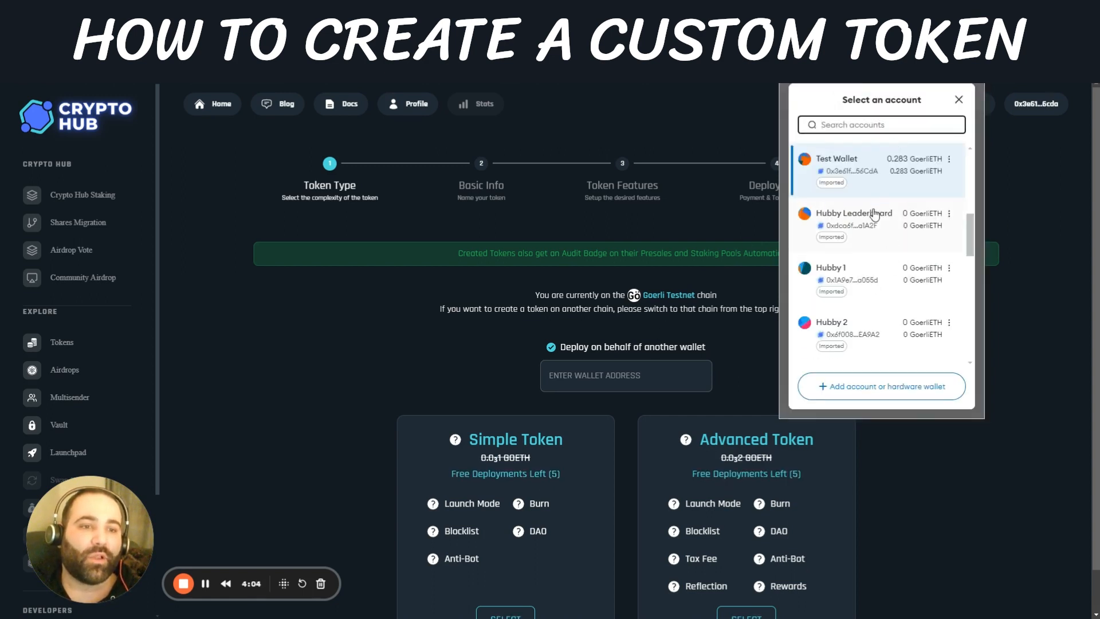
pyautogui.scroll(2, 889, 183)
pyautogui.click(889, 182)
# Paste the copied Test Wallet address as the wallet to deploy the token for.
pyautogui.click(627, 379)
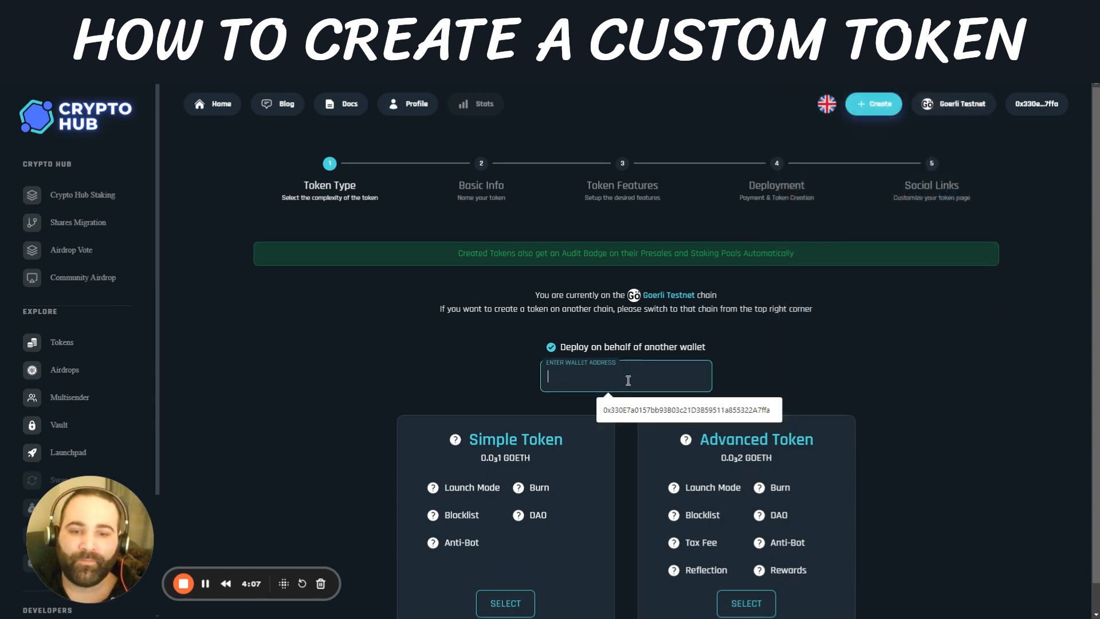
pyautogui.hotkey('ctrl', 'v')
pyautogui.click(945, 367)
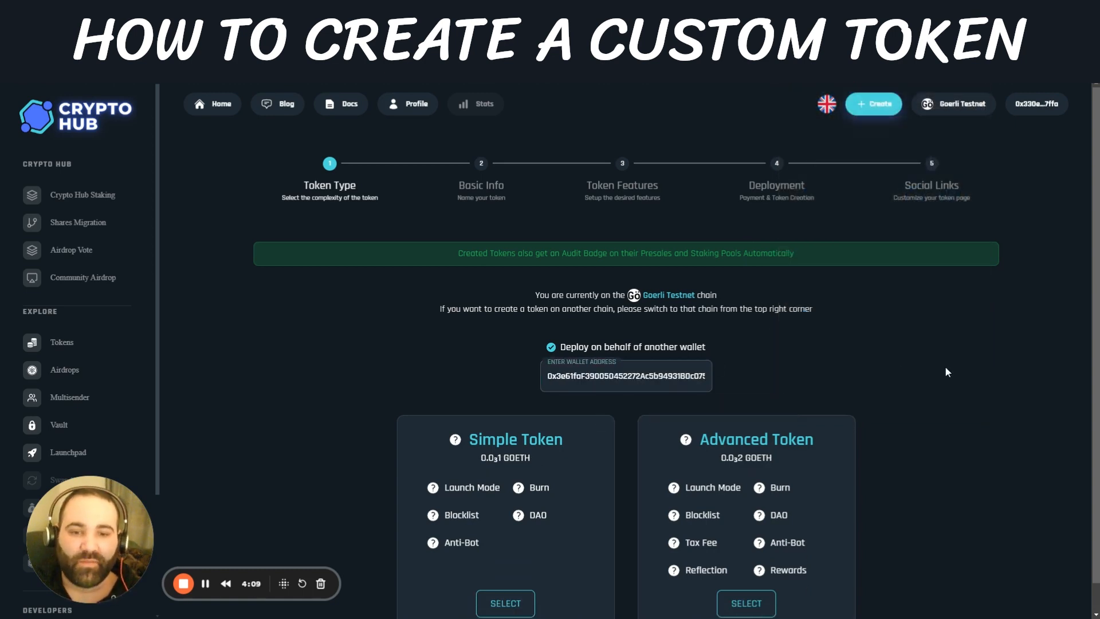
# Choose the Simple Token type for the new token.
pyautogui.scroll(-1, 808, 328)
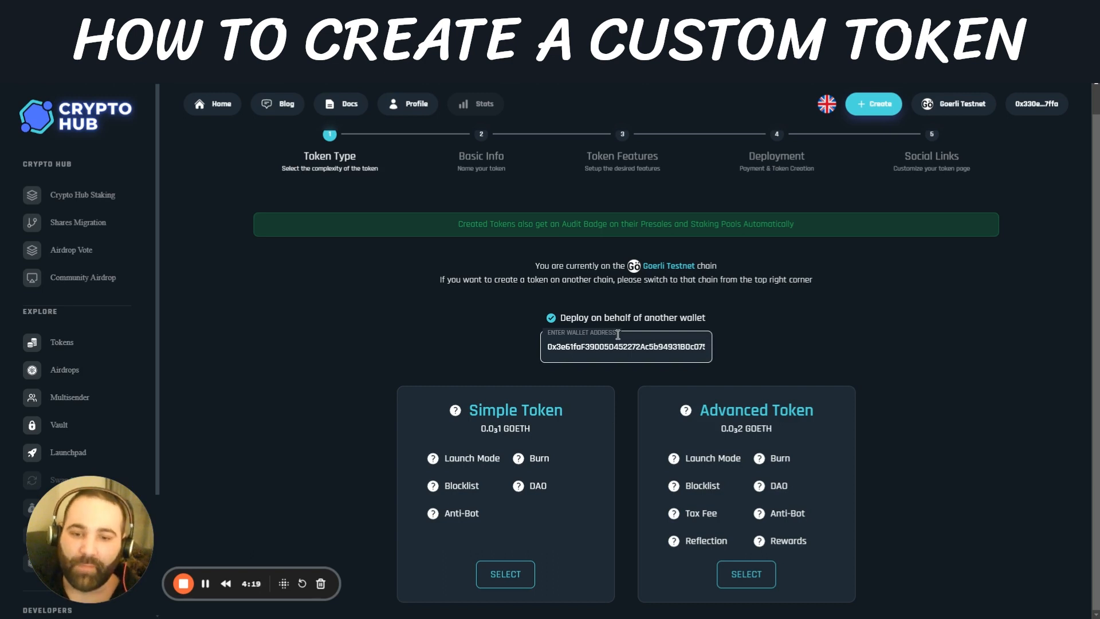
pyautogui.scroll(1, 618, 334)
pyautogui.scroll(-1, 618, 337)
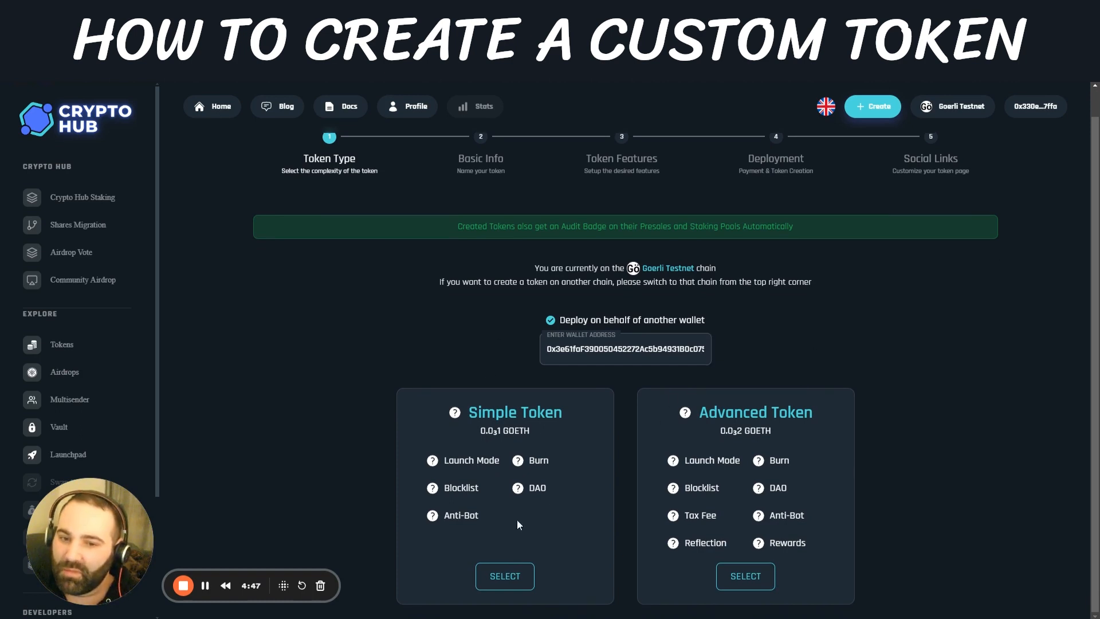
pyautogui.click(508, 580)
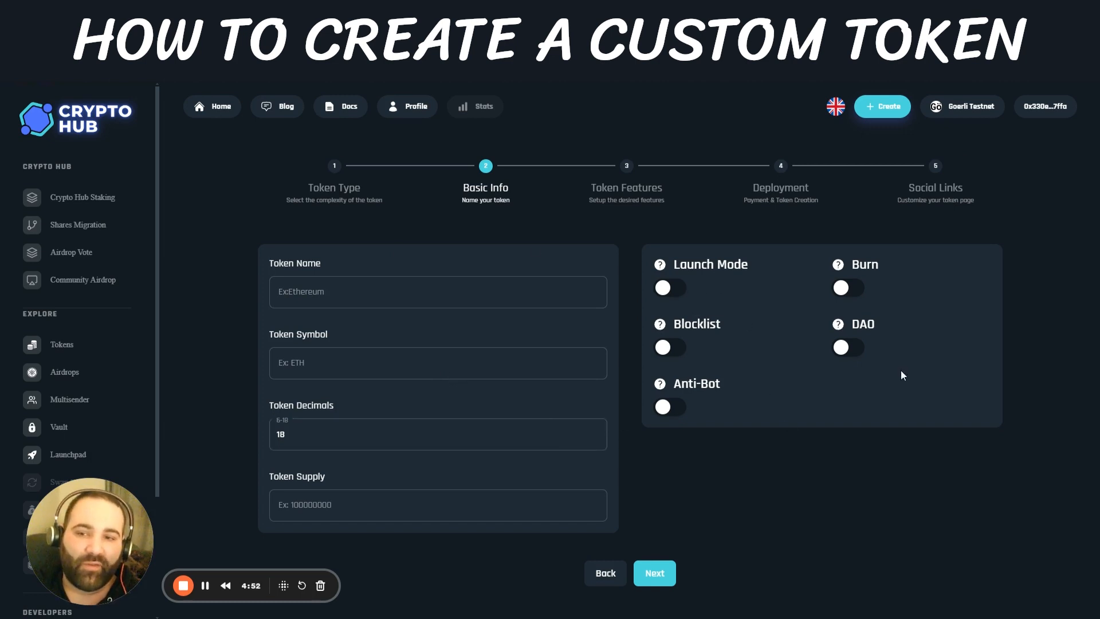
pyautogui.click(670, 291)
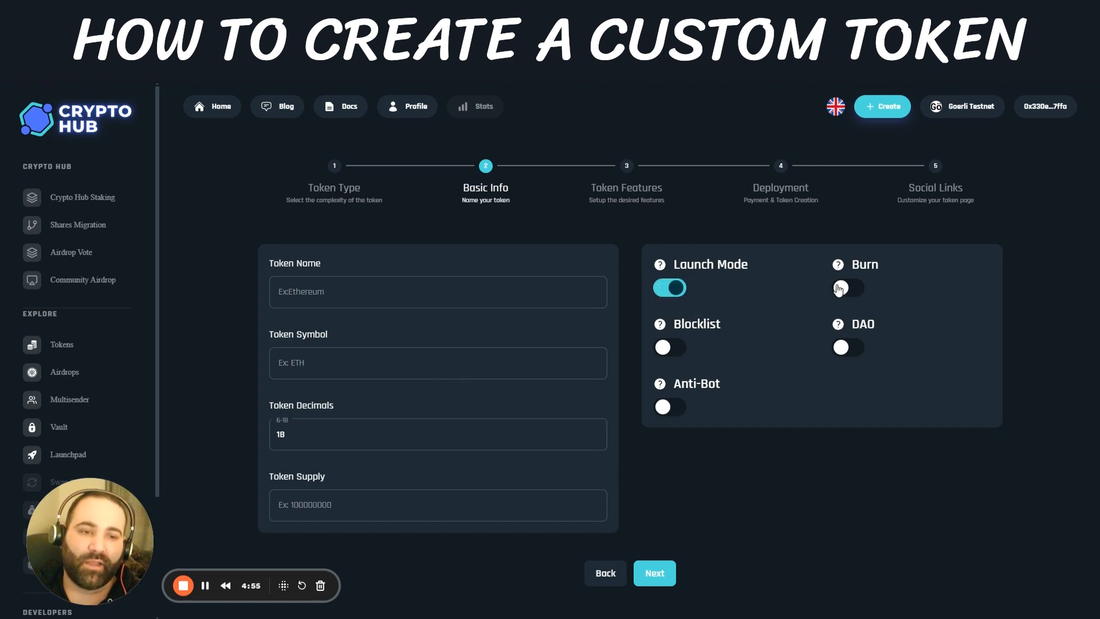
pyautogui.click(848, 289)
pyautogui.click(669, 347)
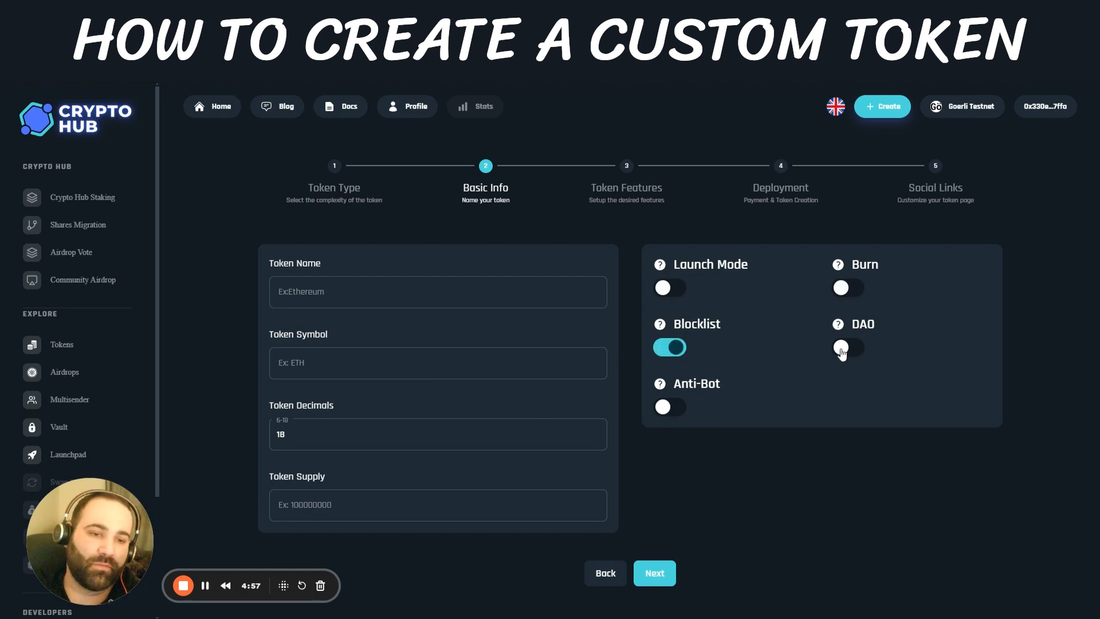
pyautogui.click(848, 347)
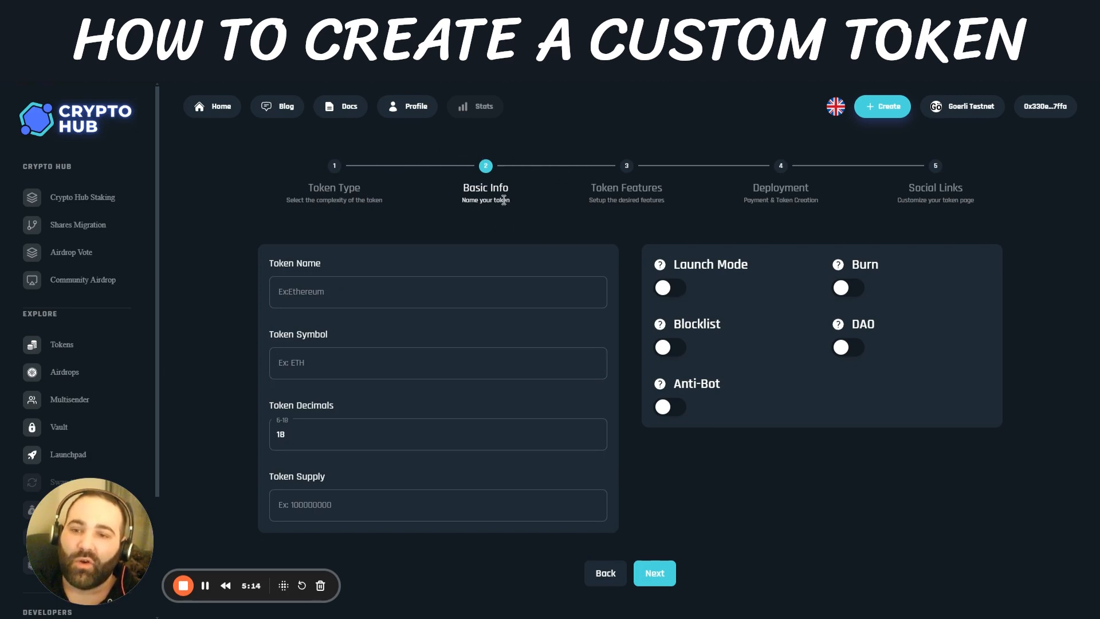
# Name the token My Token and give it the symbol MT.
pyautogui.click(364, 289)
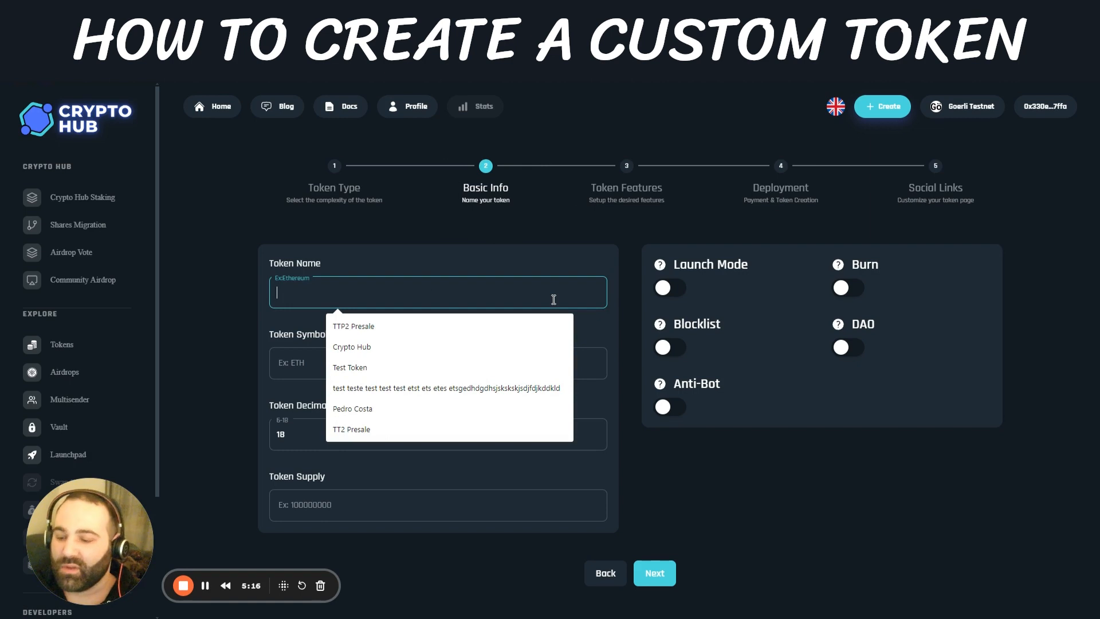
pyautogui.write('My ')
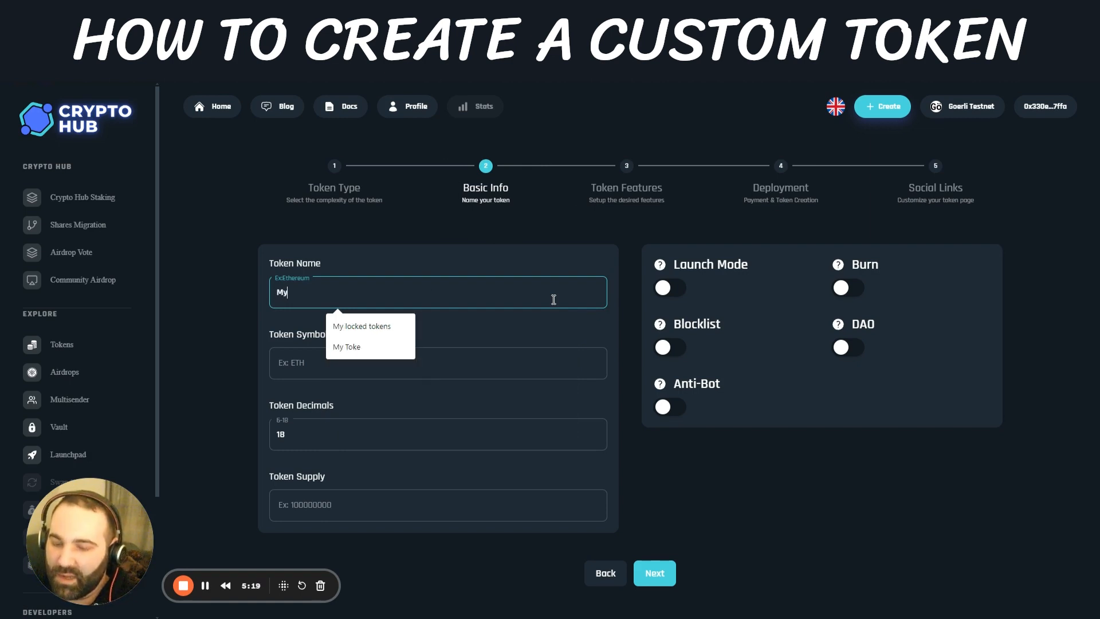
pyautogui.write('Token')
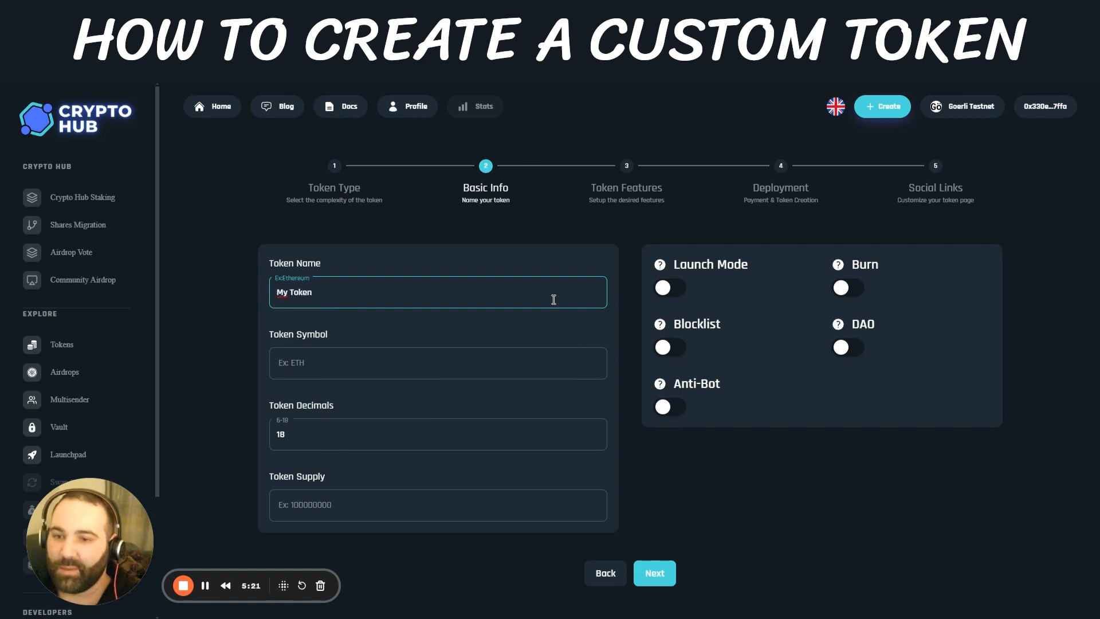
pyautogui.click(394, 364)
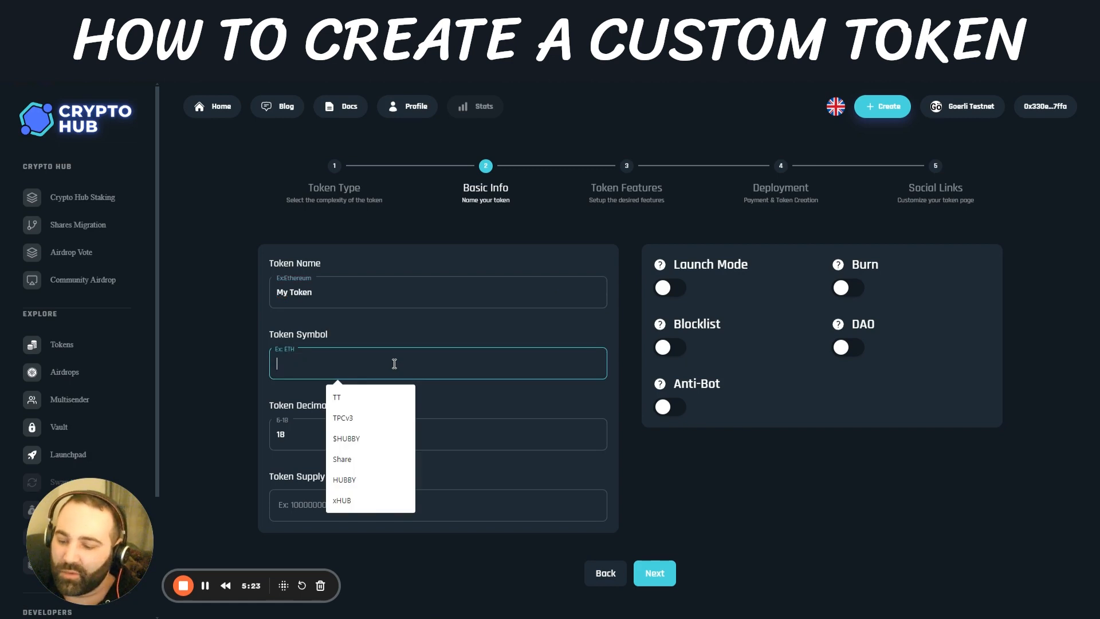
pyautogui.write('MT')
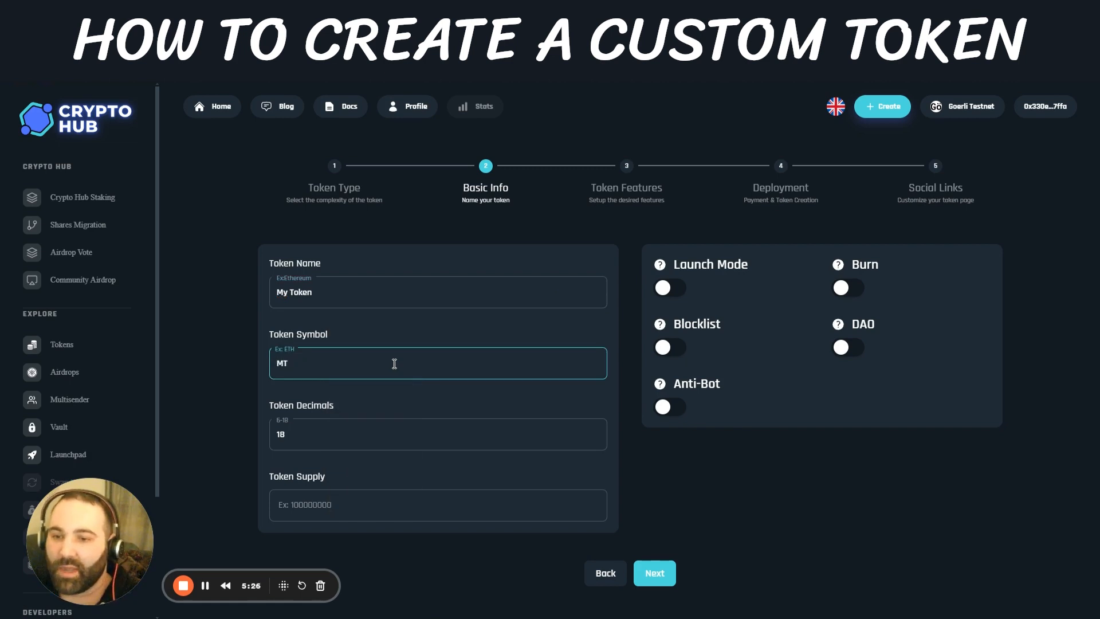
pyautogui.click(304, 438)
pyautogui.doubleClick(308, 438)
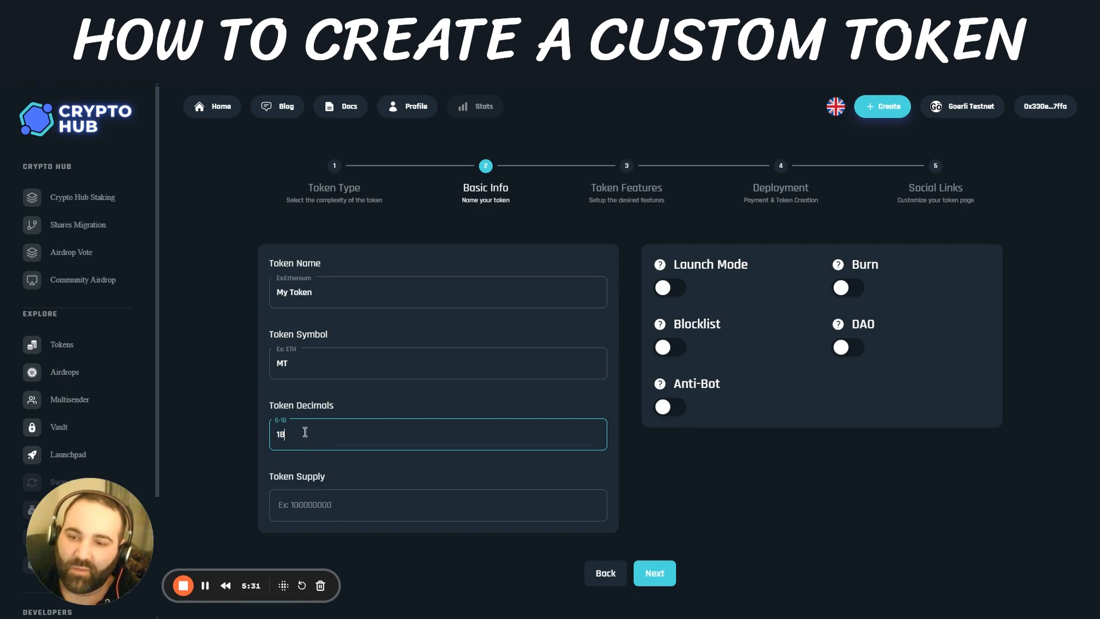
pyautogui.moveTo(304, 432); pyautogui.dragTo(266, 442)
pyautogui.click(327, 432)
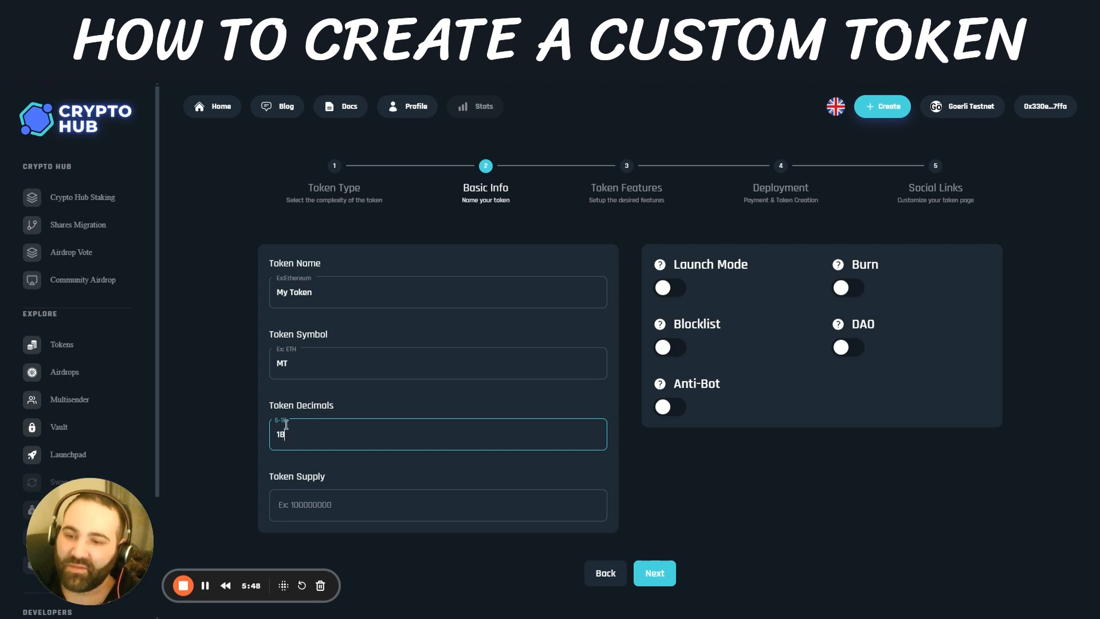
# Set the token supply to 10000 and proceed to the deployment review.
pyautogui.click(325, 506)
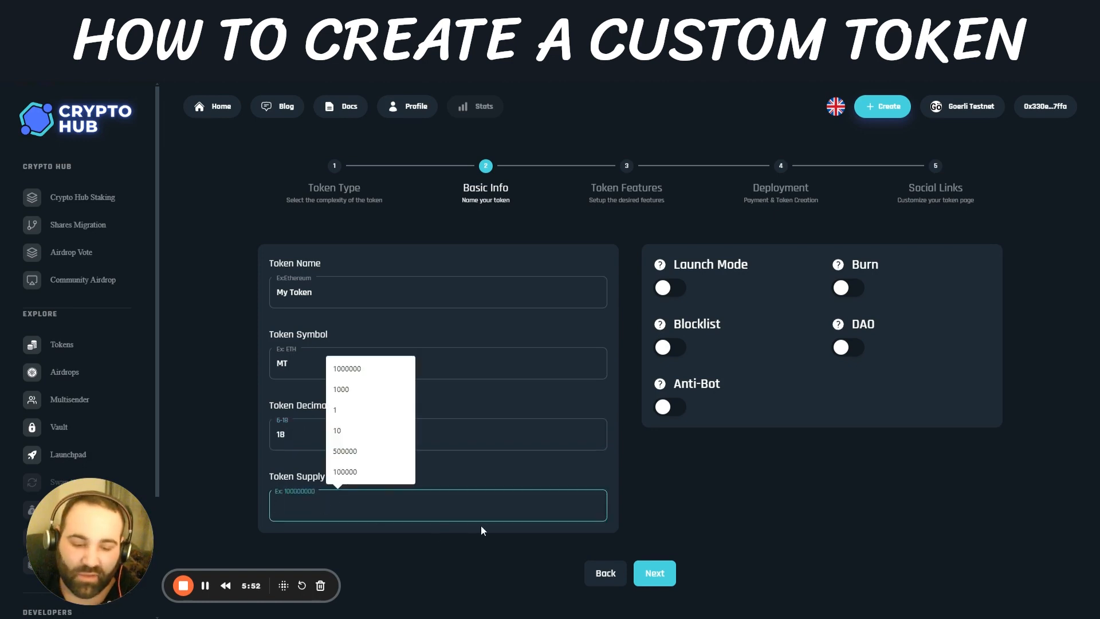
pyautogui.write('10')
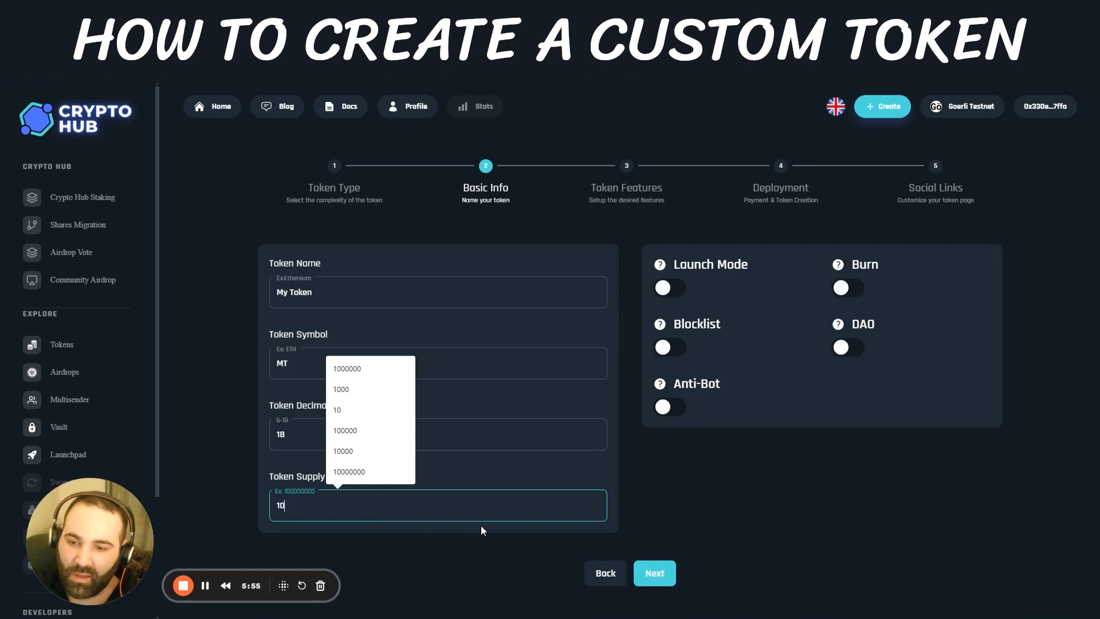
pyautogui.write('000')
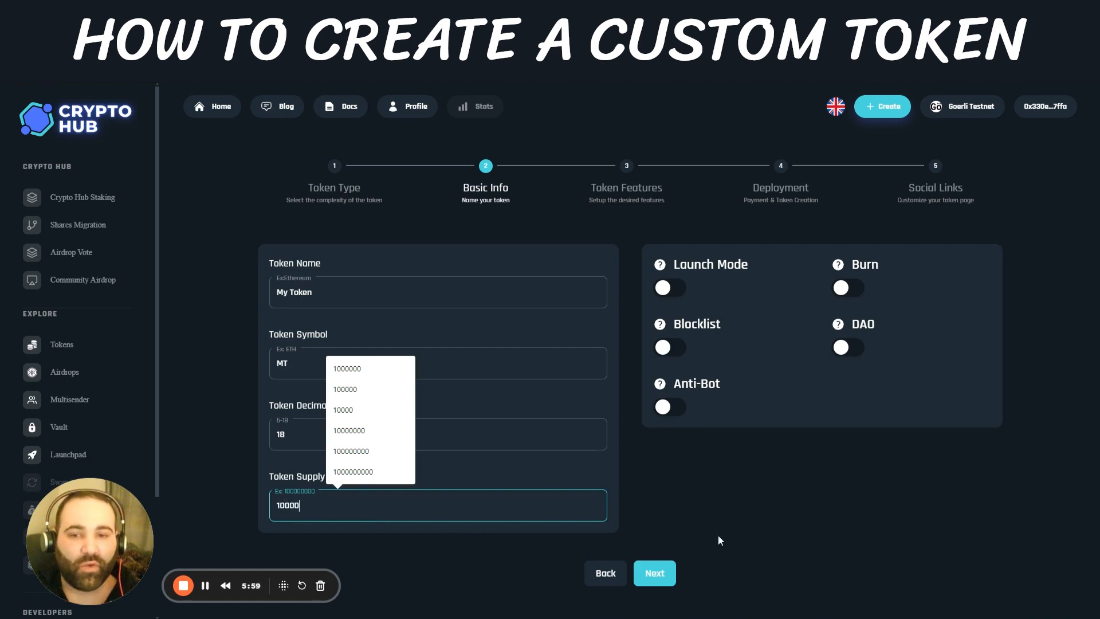
pyautogui.click(810, 494)
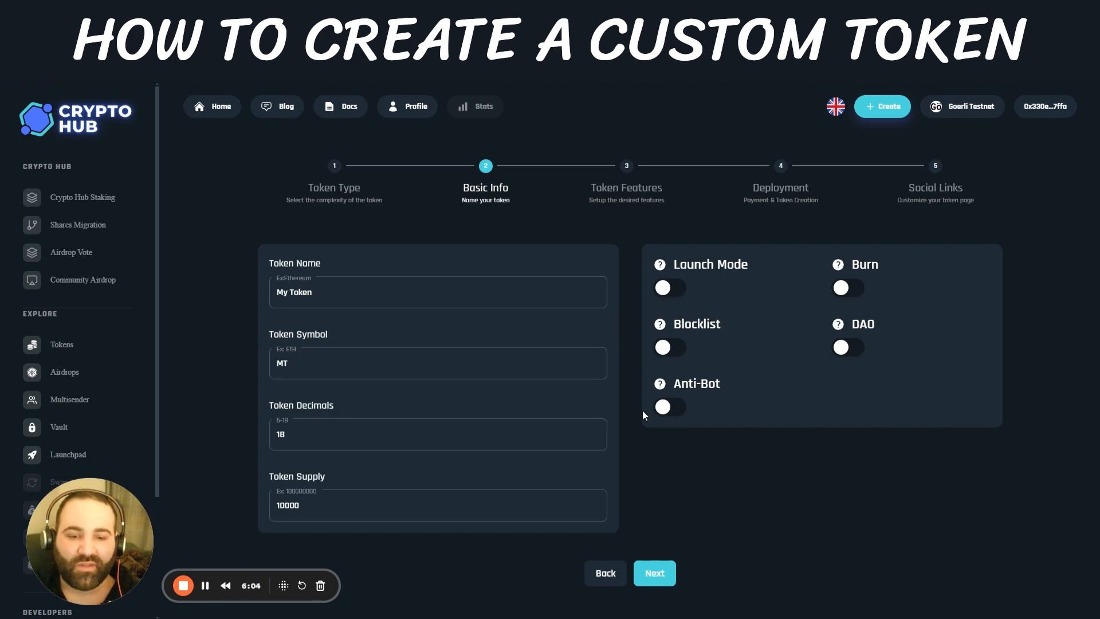
pyautogui.click(659, 574)
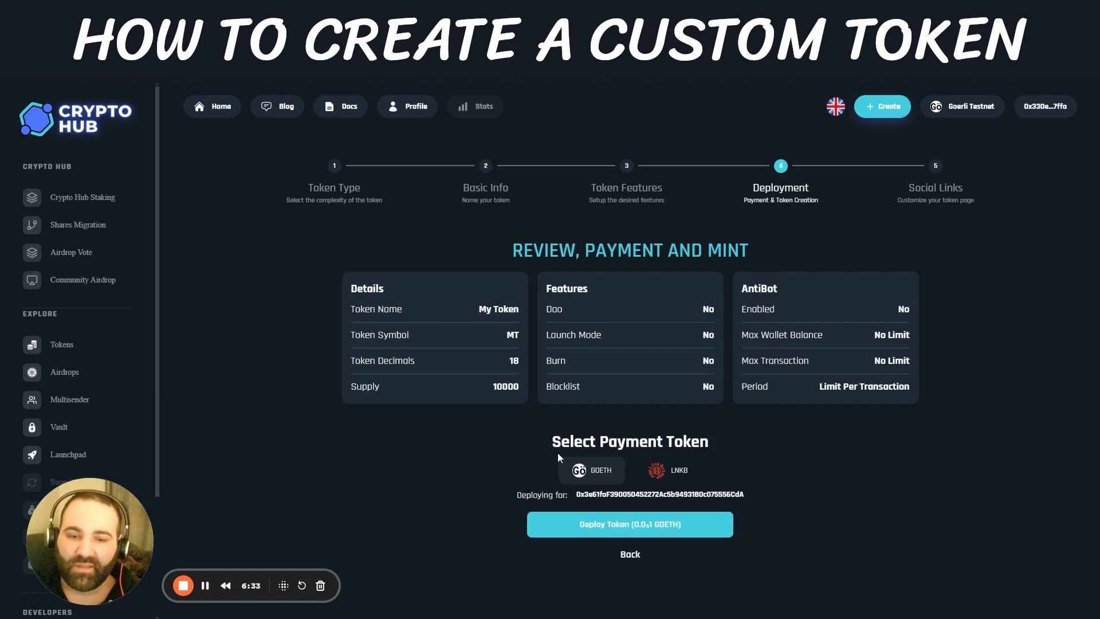
# Return to the token's basic info and look at the explanation of the Launch Mode option.
pyautogui.click(626, 553)
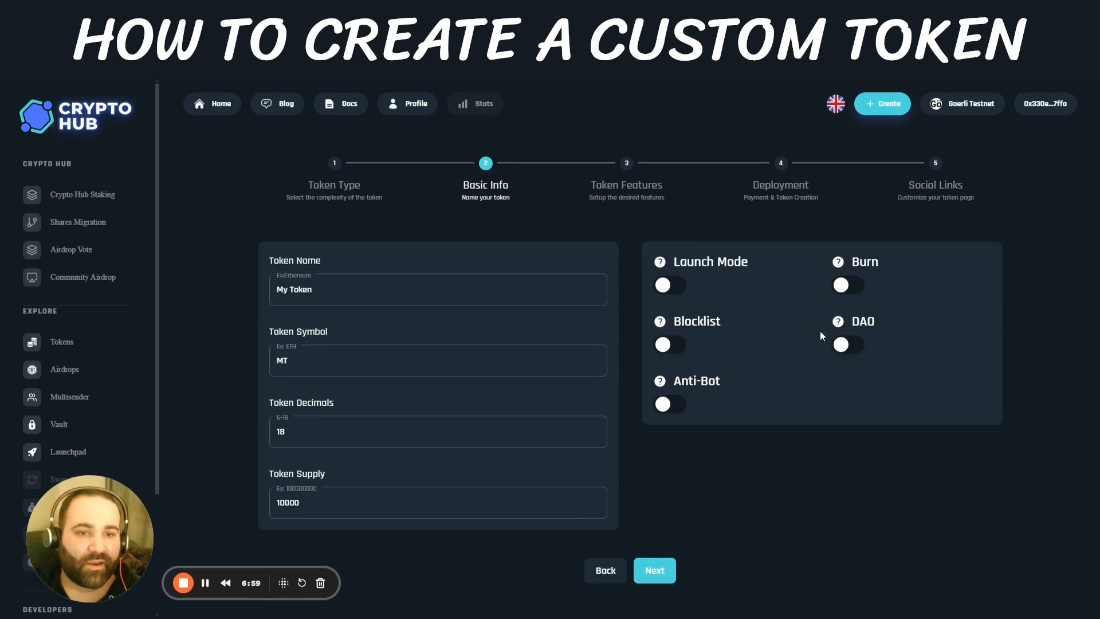
pyautogui.moveTo(658, 270)
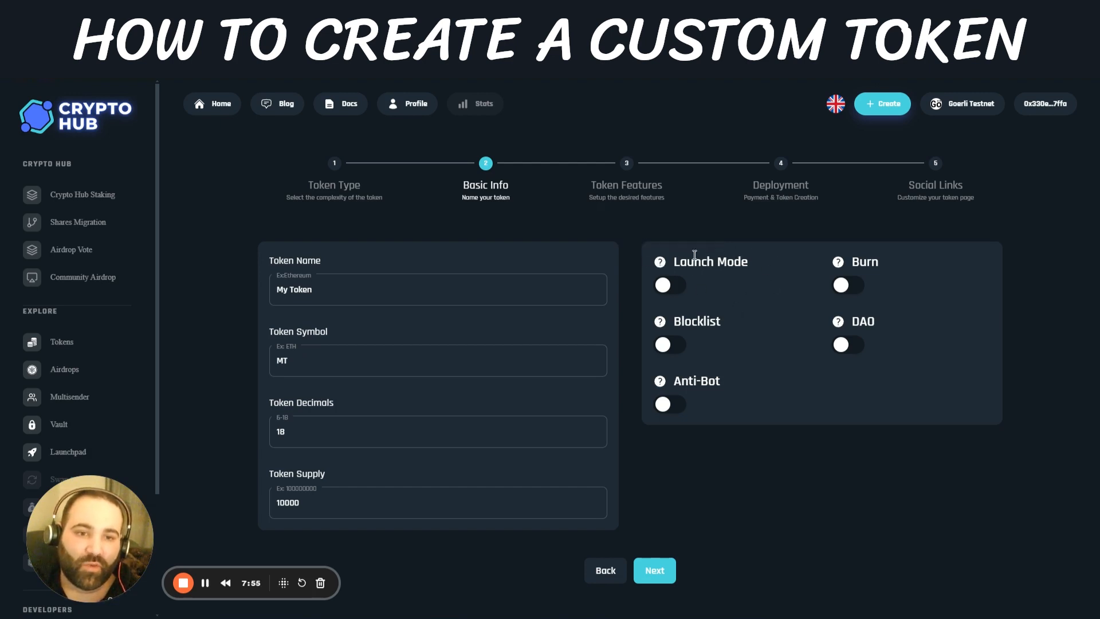
# Look at the explanations of the Burn and Blocklist options, briefly trying the Burn switch.
pyautogui.moveTo(838, 264)
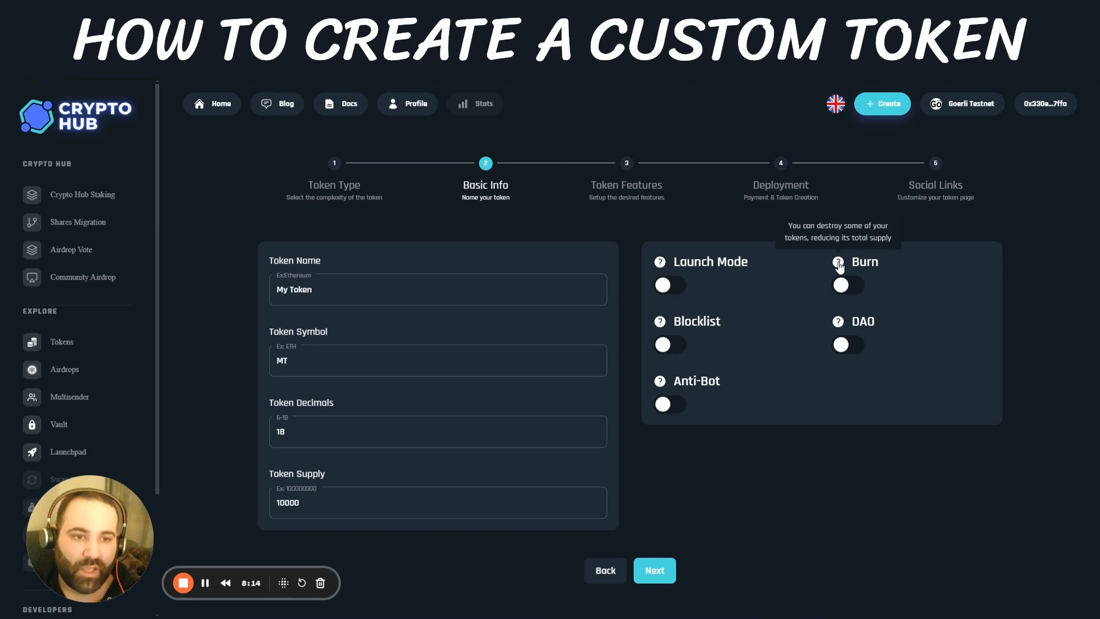
pyautogui.click(854, 289)
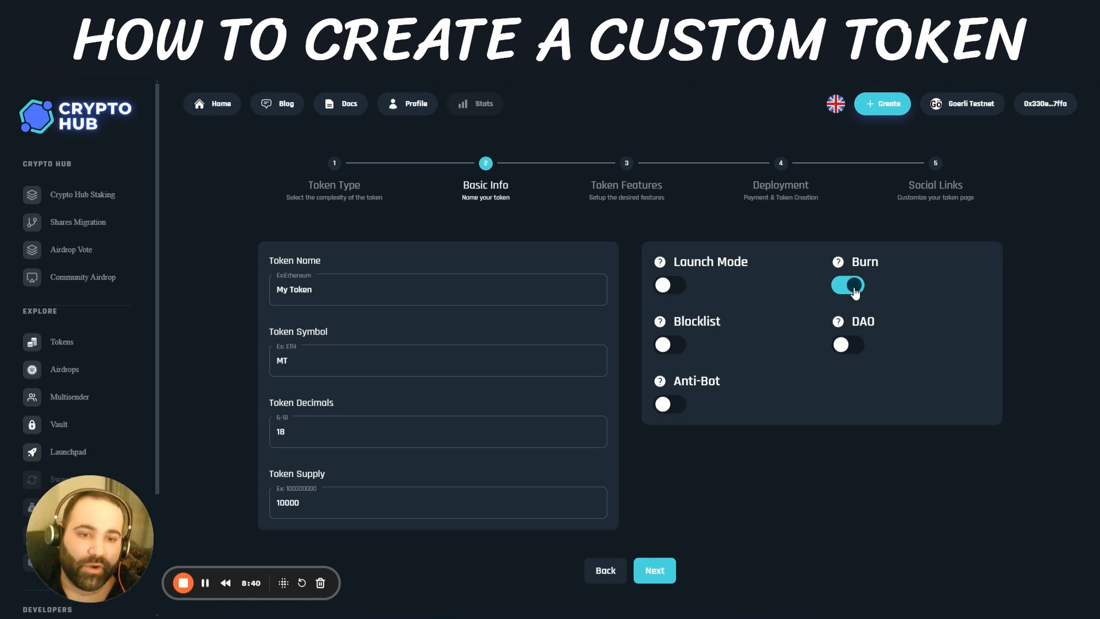
pyautogui.click(854, 287)
pyautogui.moveTo(661, 326)
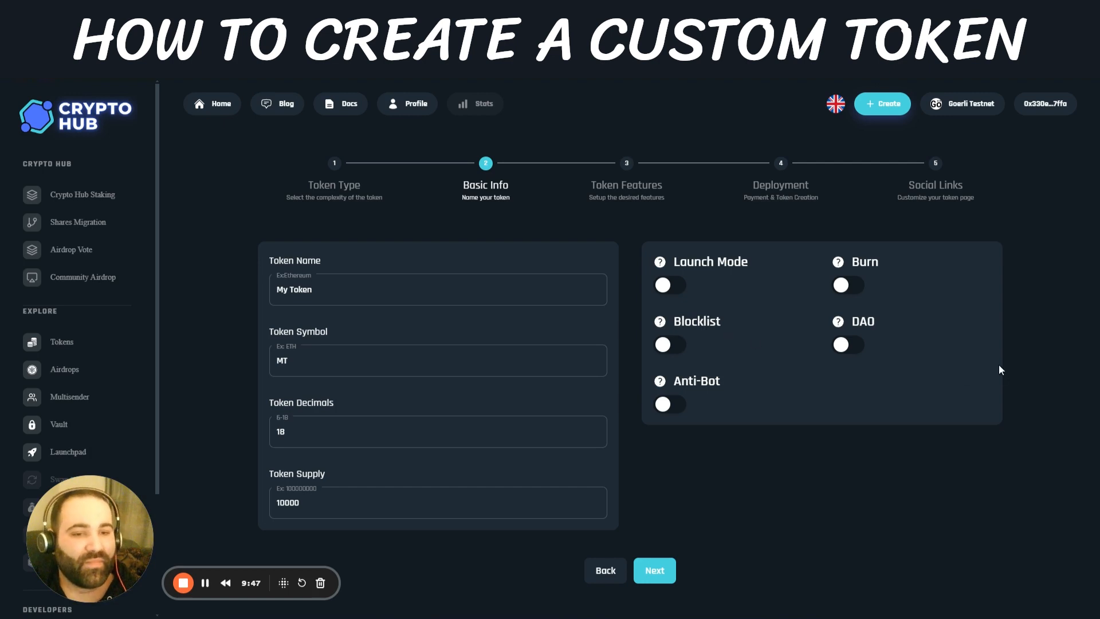
# Look at the explanation of the DAO option and try switching it on and off.
pyautogui.moveTo(837, 321)
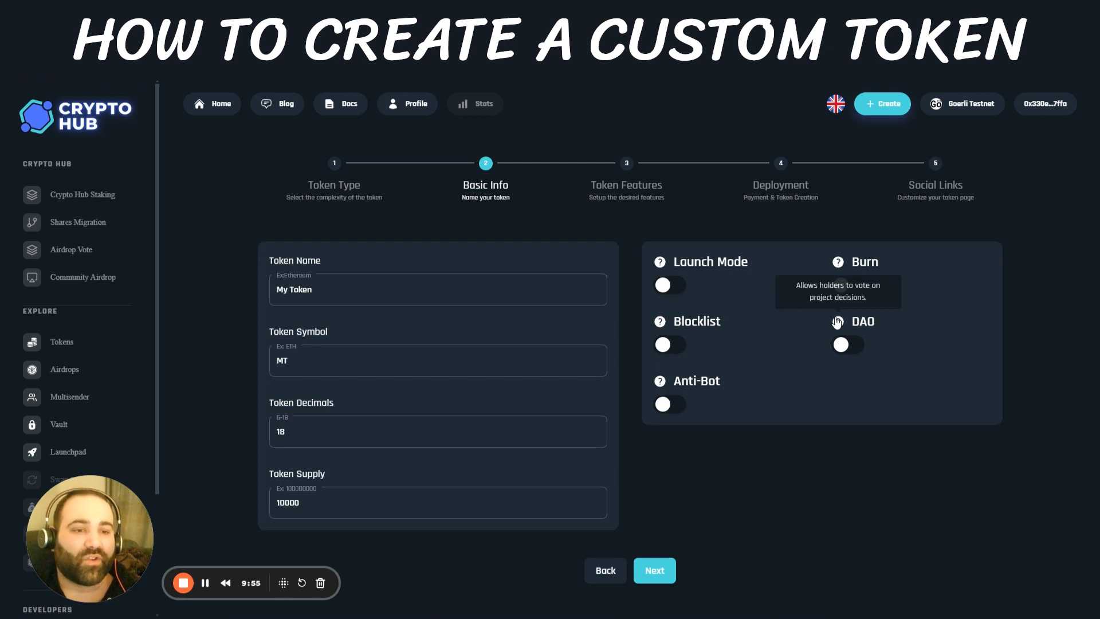
pyautogui.click(853, 346)
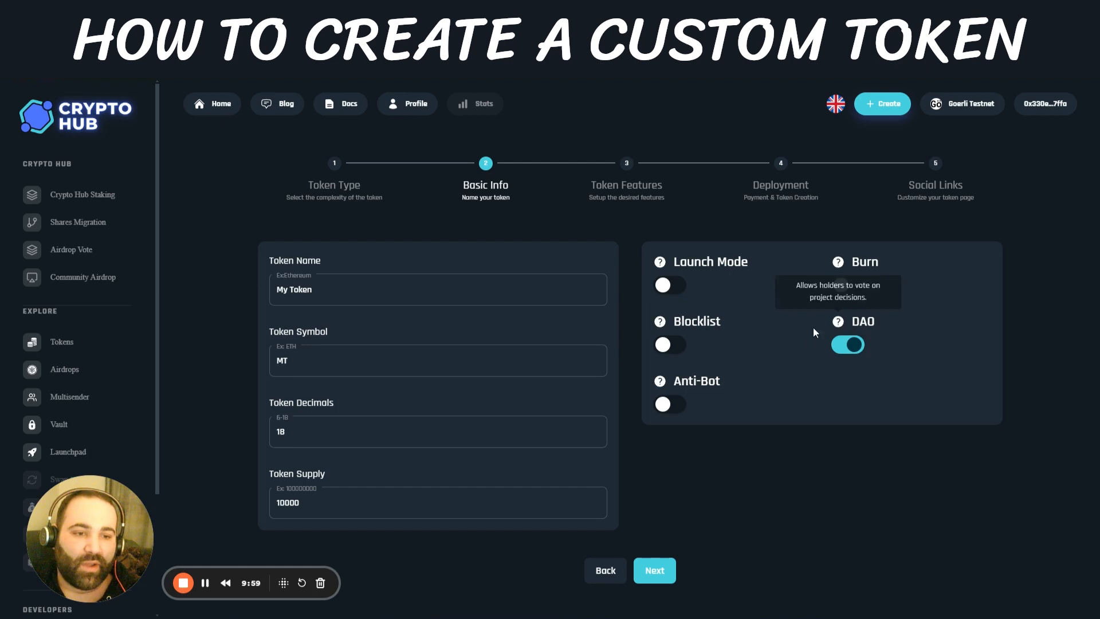
pyautogui.click(850, 345)
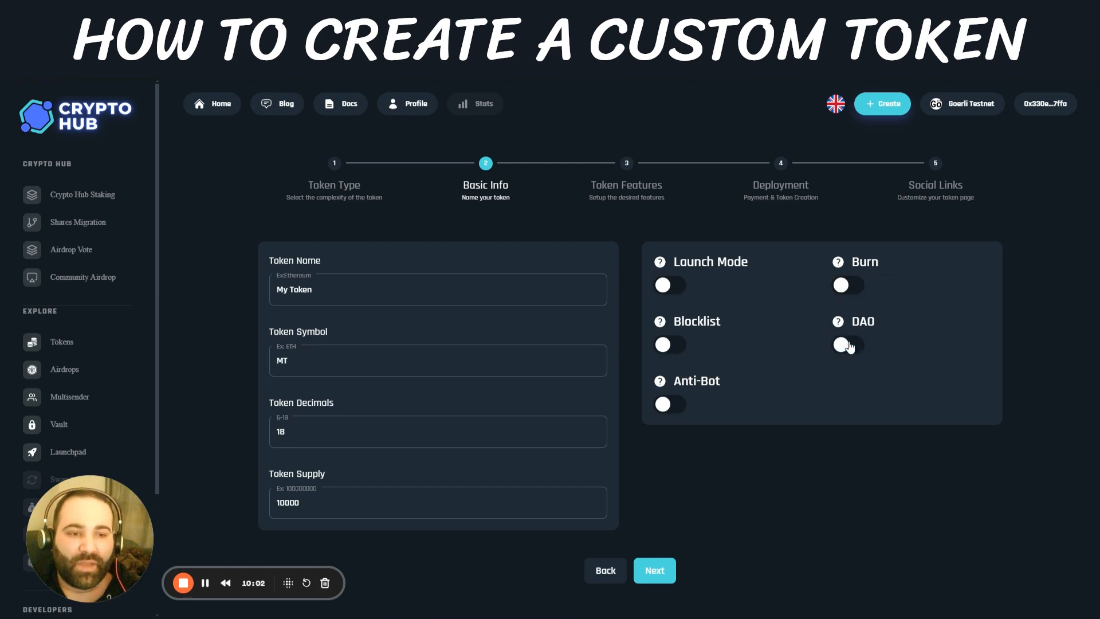
pyautogui.click(849, 346)
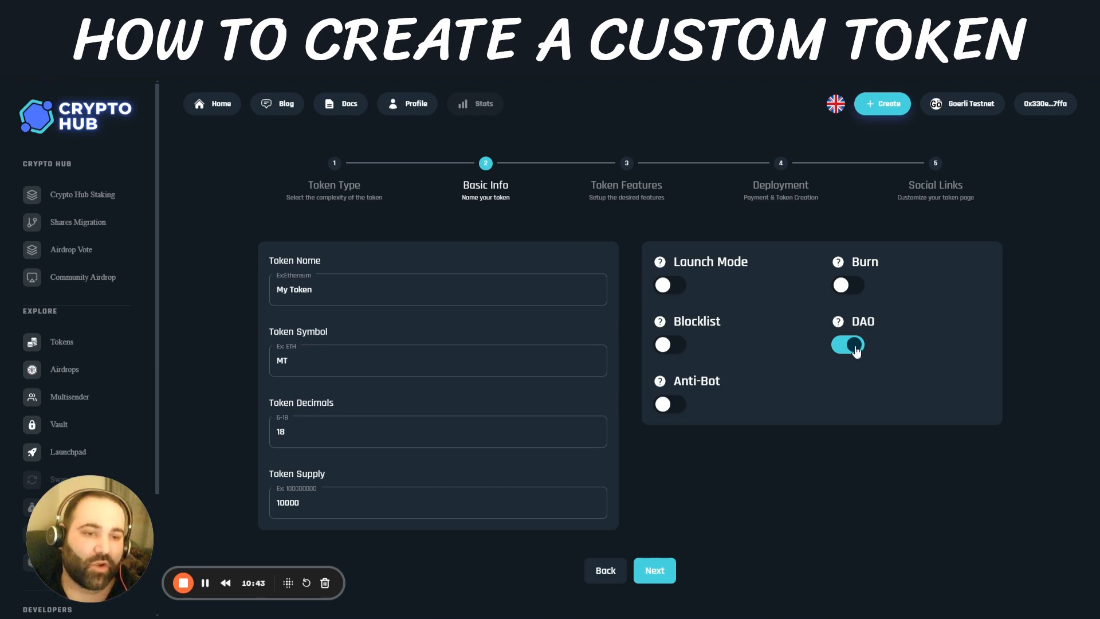
pyautogui.moveTo(840, 326)
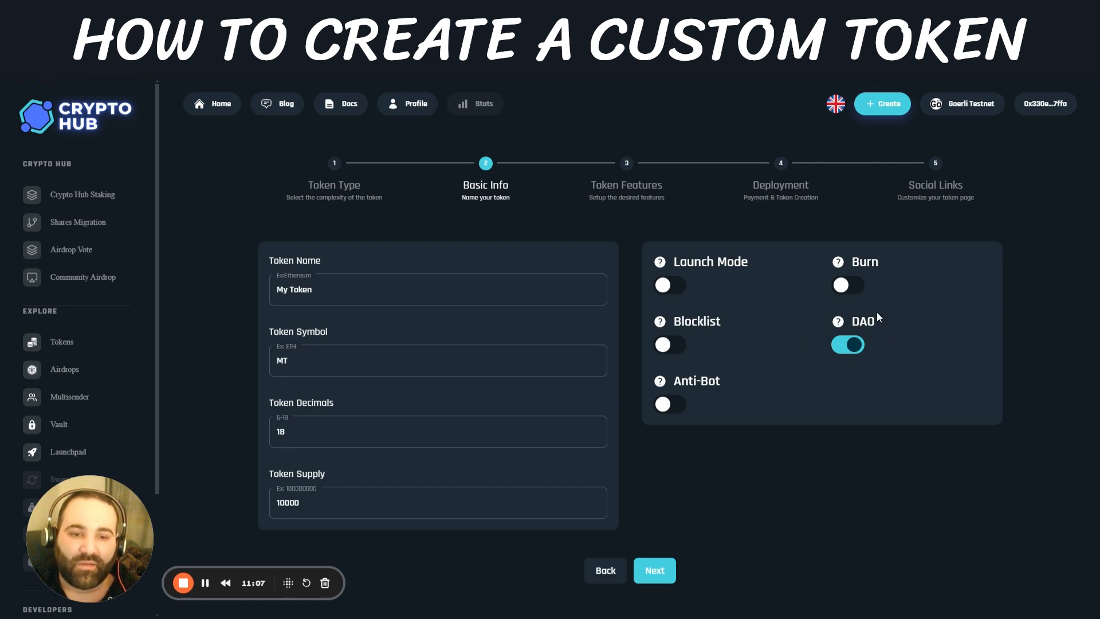
pyautogui.click(850, 344)
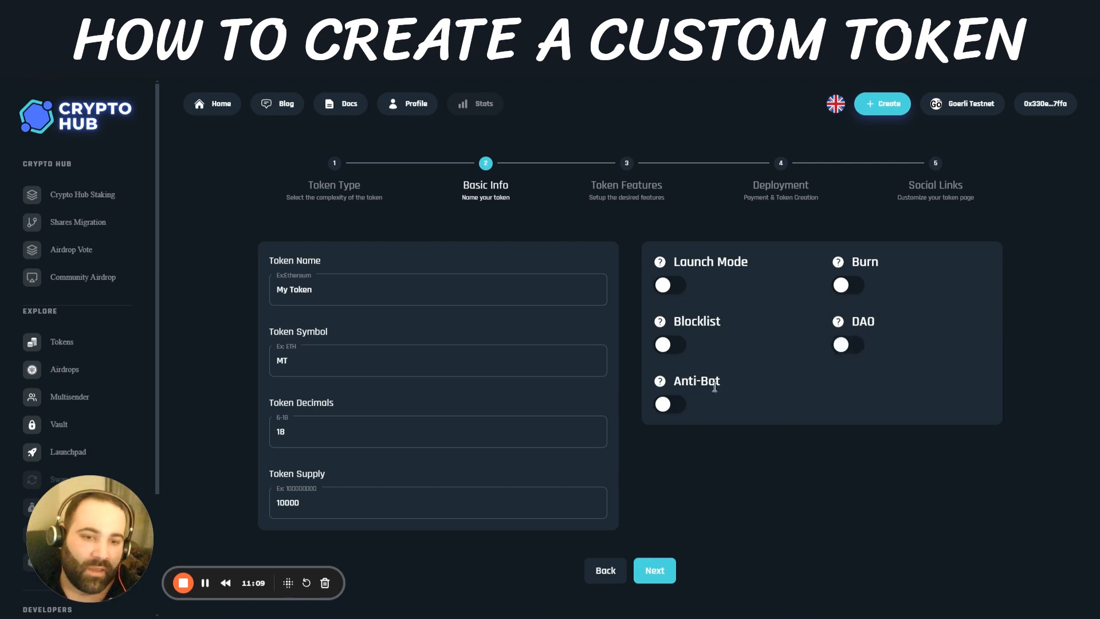
# Look at the explanation of the Anti-Bot option.
pyautogui.moveTo(660, 384)
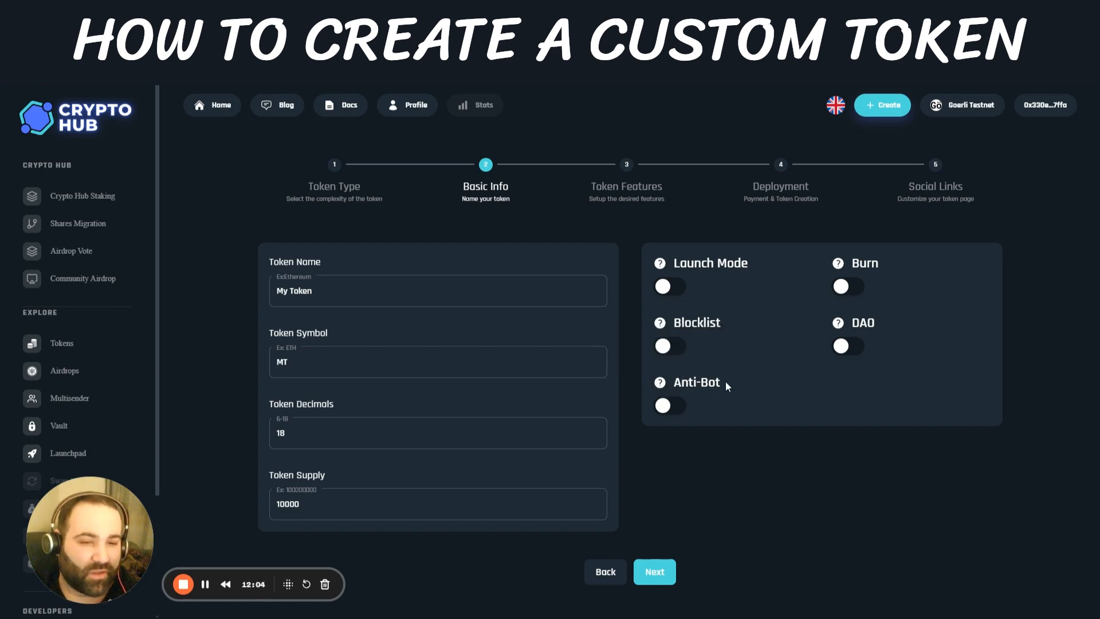
pyautogui.moveTo(723, 380); pyautogui.dragTo(662, 383)
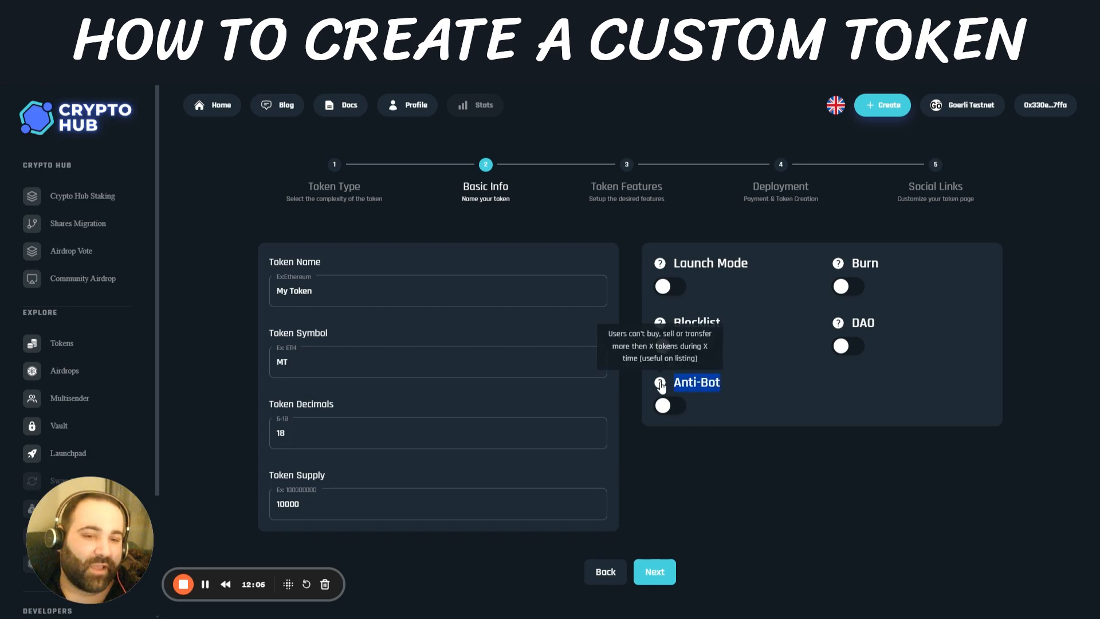
pyautogui.click(697, 381)
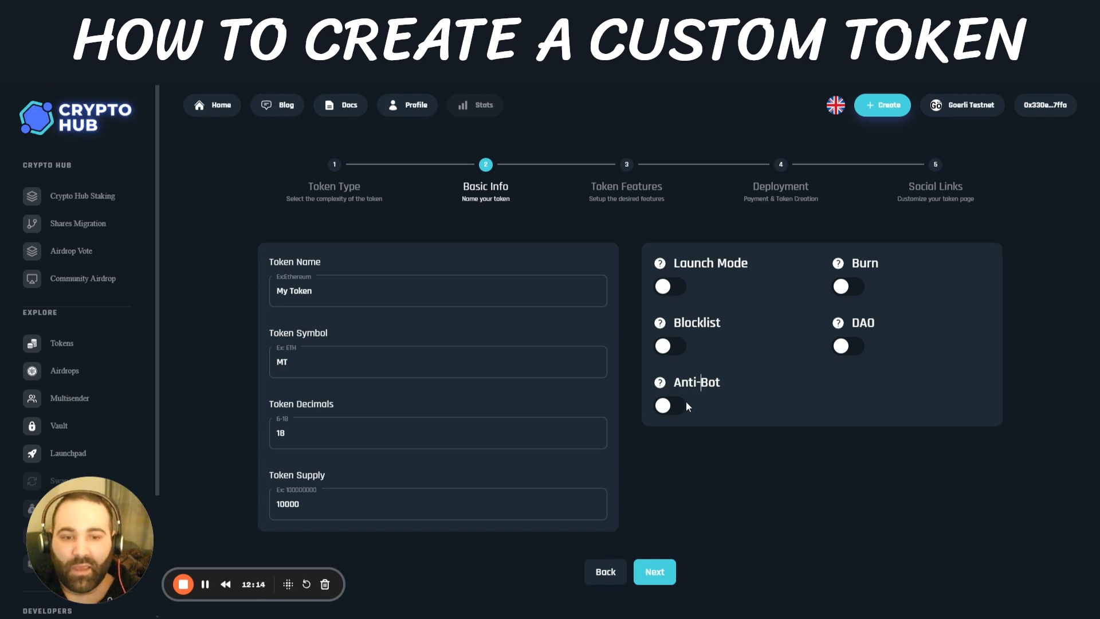
# Enable Launch Mode, Blocklist, Burn and DAO for the token and proceed to the deployment review.
pyautogui.click(668, 287)
pyautogui.click(675, 346)
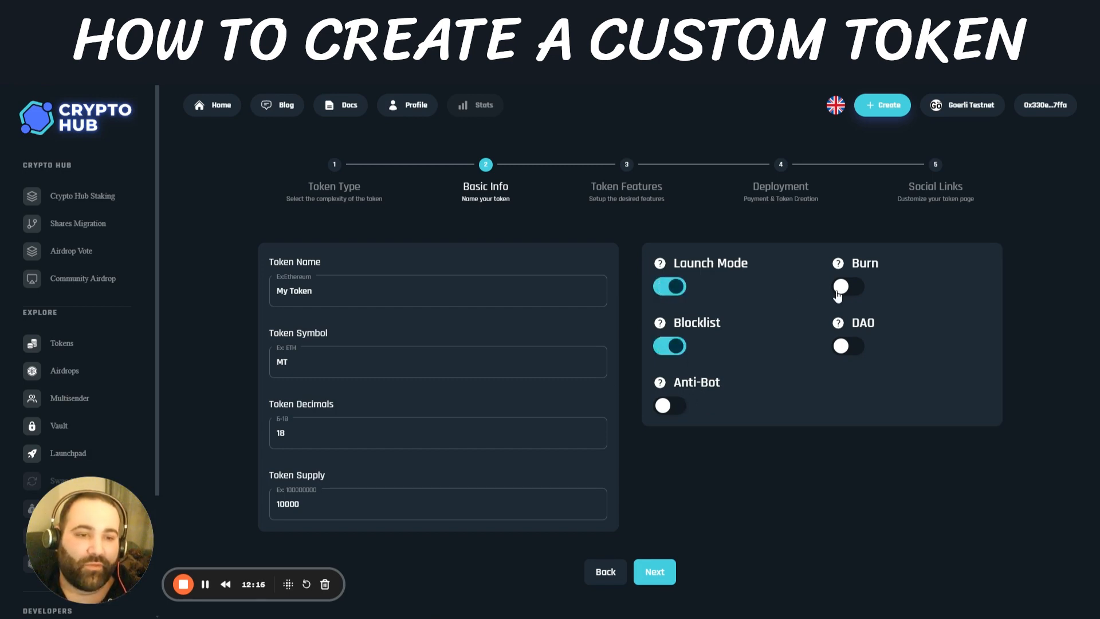
pyautogui.click(840, 287)
pyautogui.click(842, 346)
pyautogui.click(655, 571)
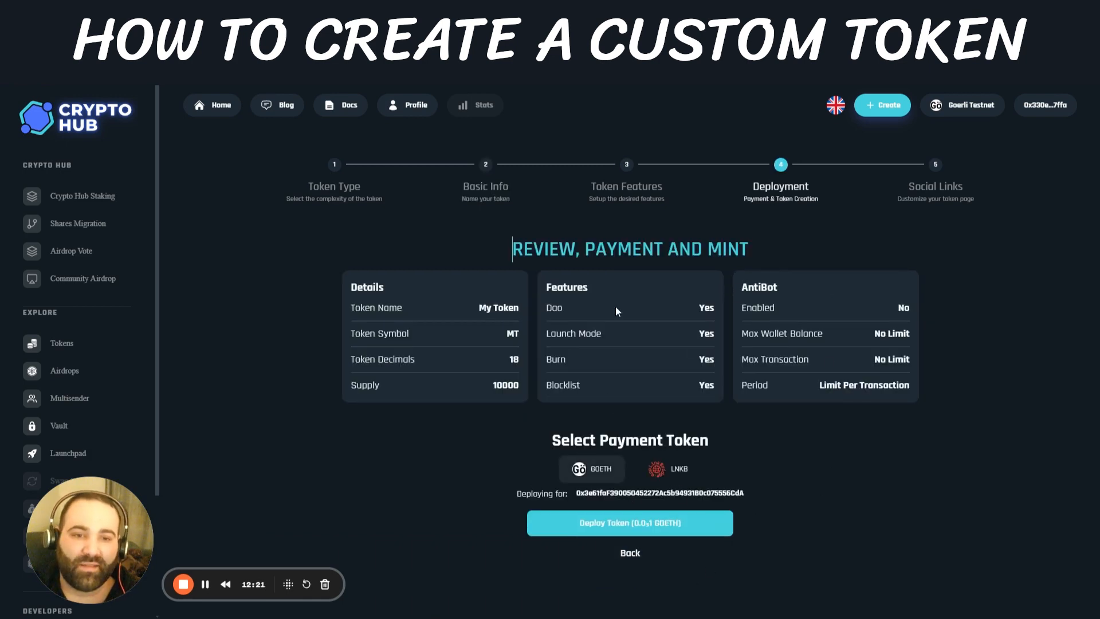
# Return to the token's basic info, enable Anti-Bot and proceed to its setup.
pyautogui.click(632, 554)
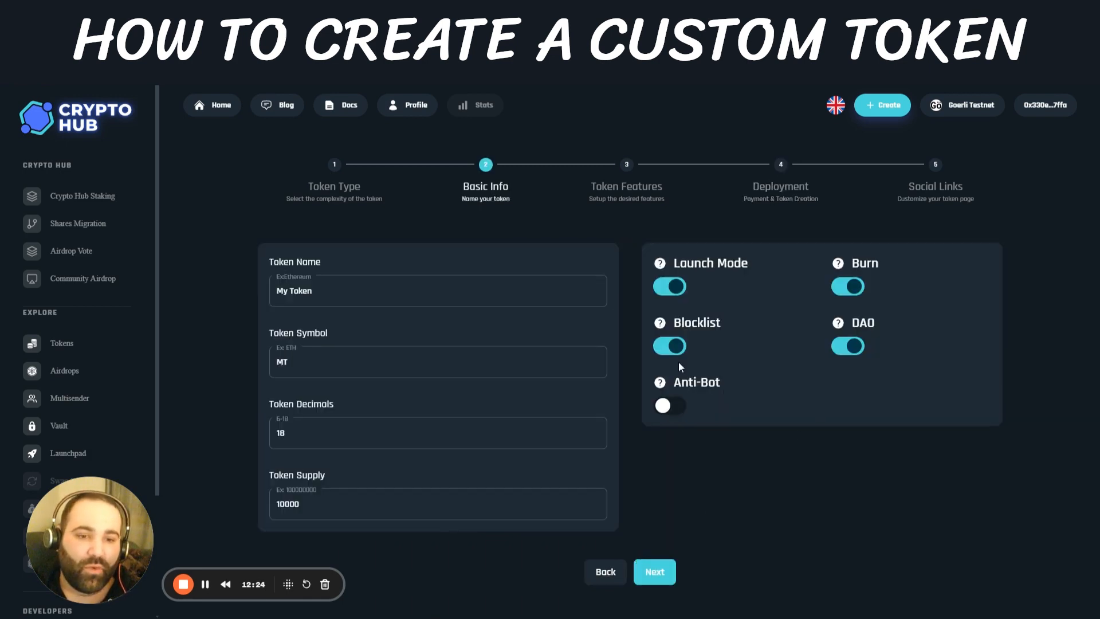
pyautogui.click(664, 406)
pyautogui.click(653, 573)
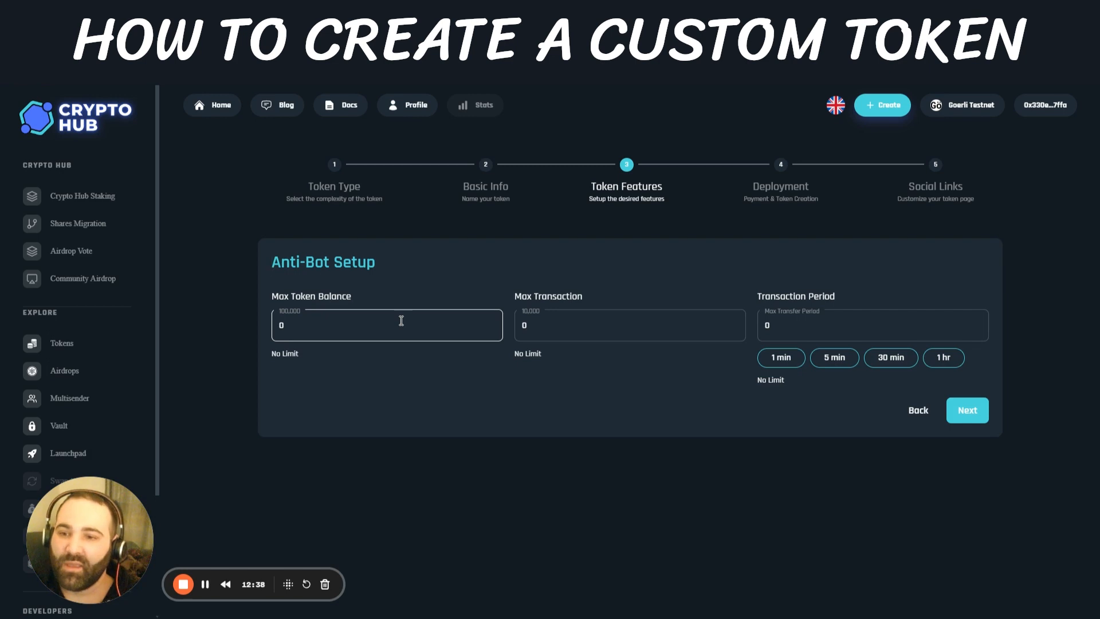
# Go back from the Anti-Bot Setup to the basic info to check the token supply.
pyautogui.click(917, 411)
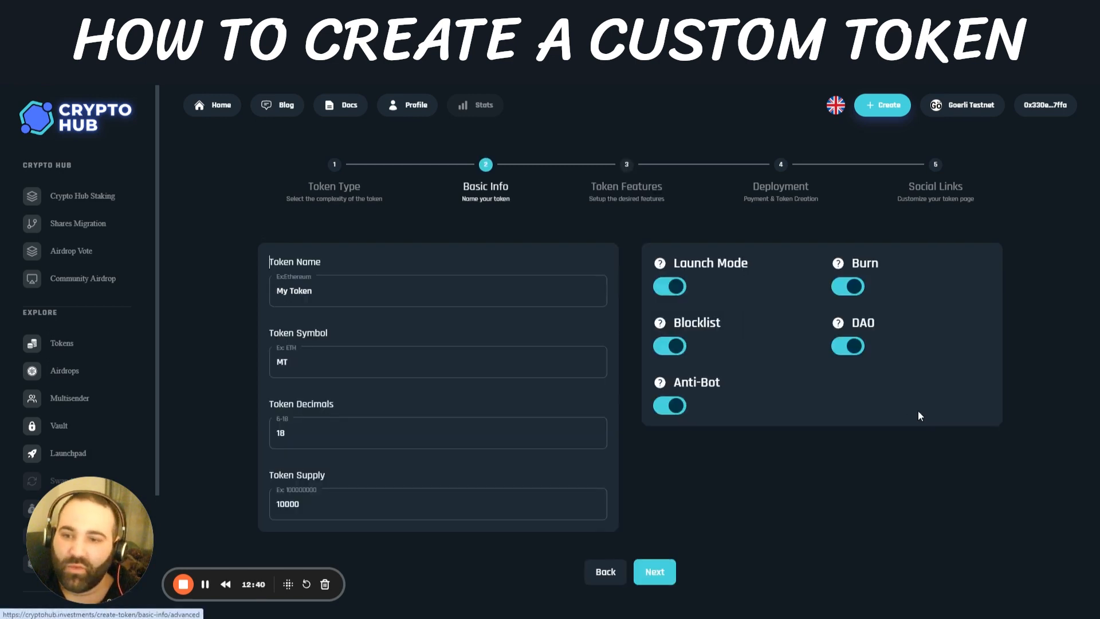
pyautogui.moveTo(302, 508); pyautogui.dragTo(285, 509)
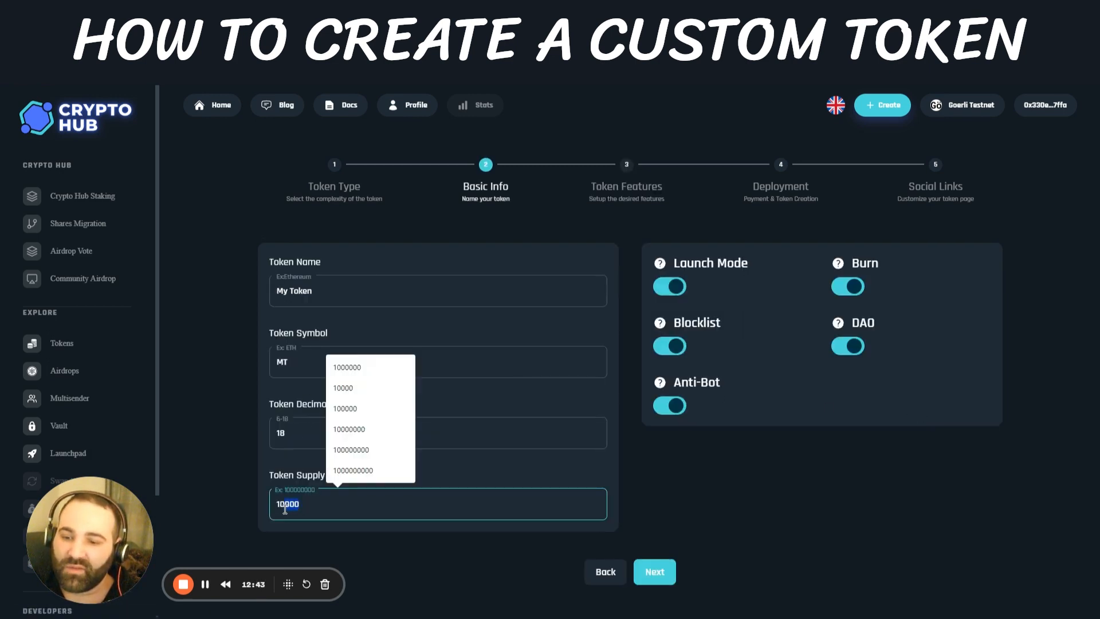
pyautogui.click(659, 573)
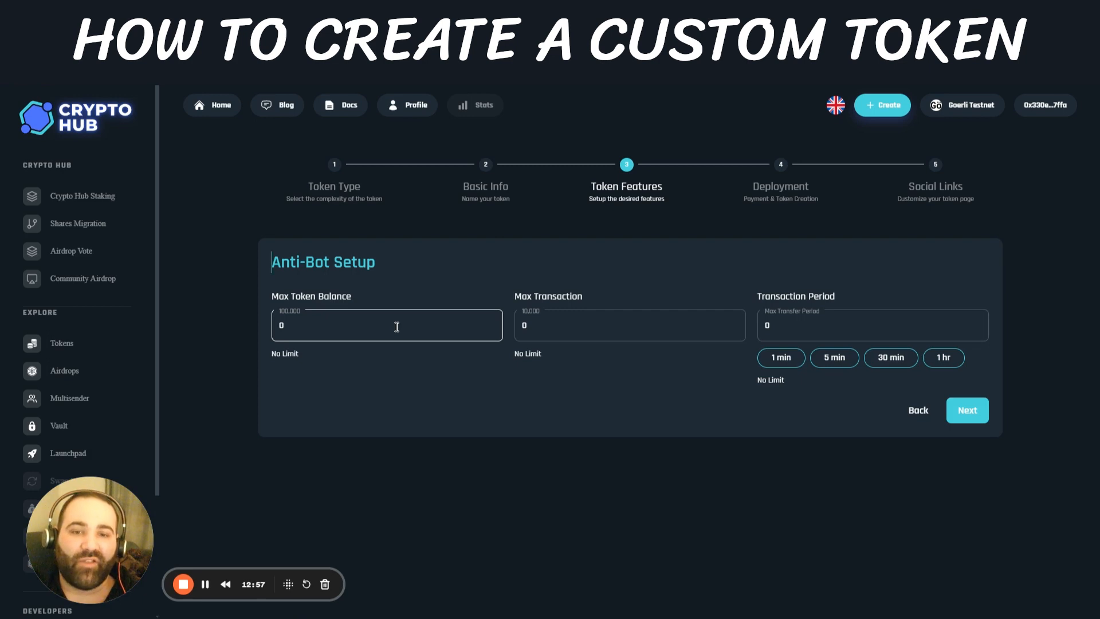
pyautogui.click(396, 327)
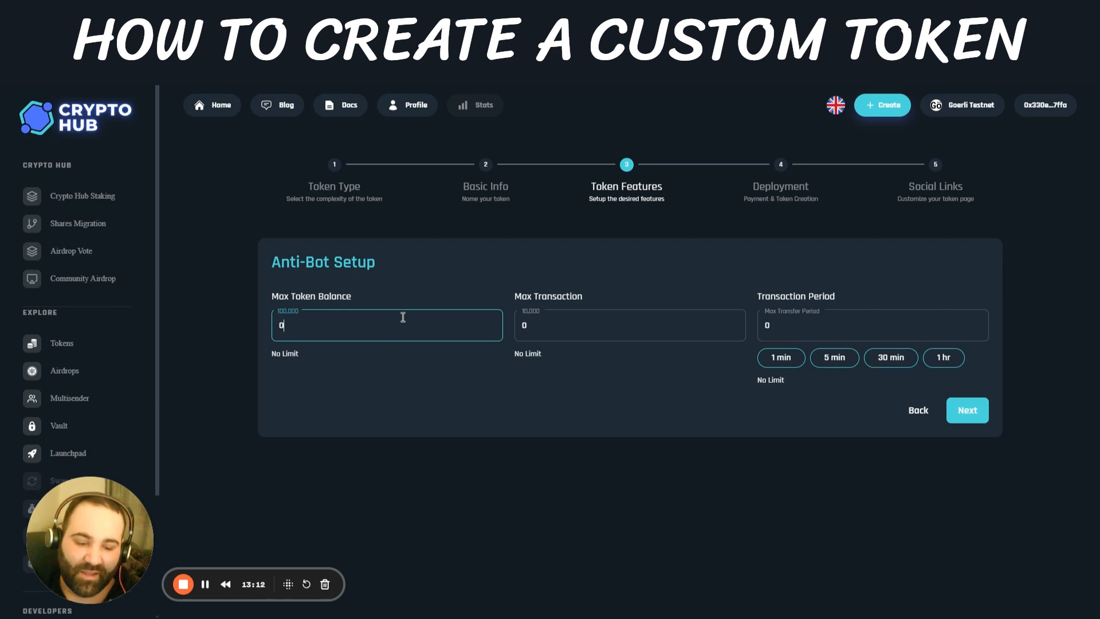
pyautogui.click(918, 411)
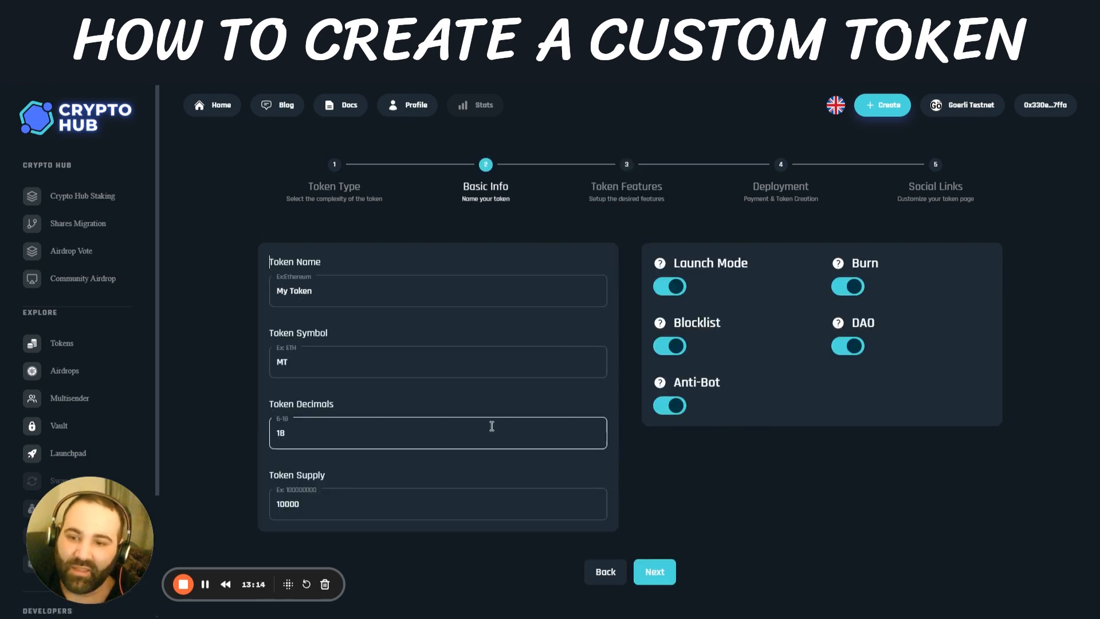
pyautogui.click(658, 577)
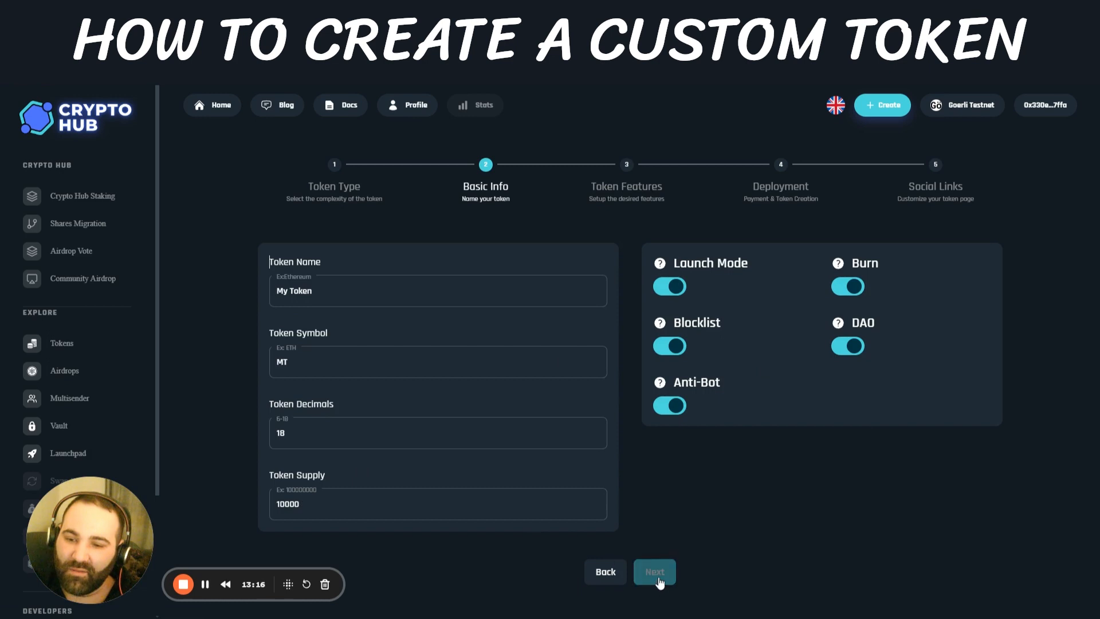
# Calculate 10000 × 0.05 in the Windows Calculator and close it.
pyautogui.press('XF86Calculator')
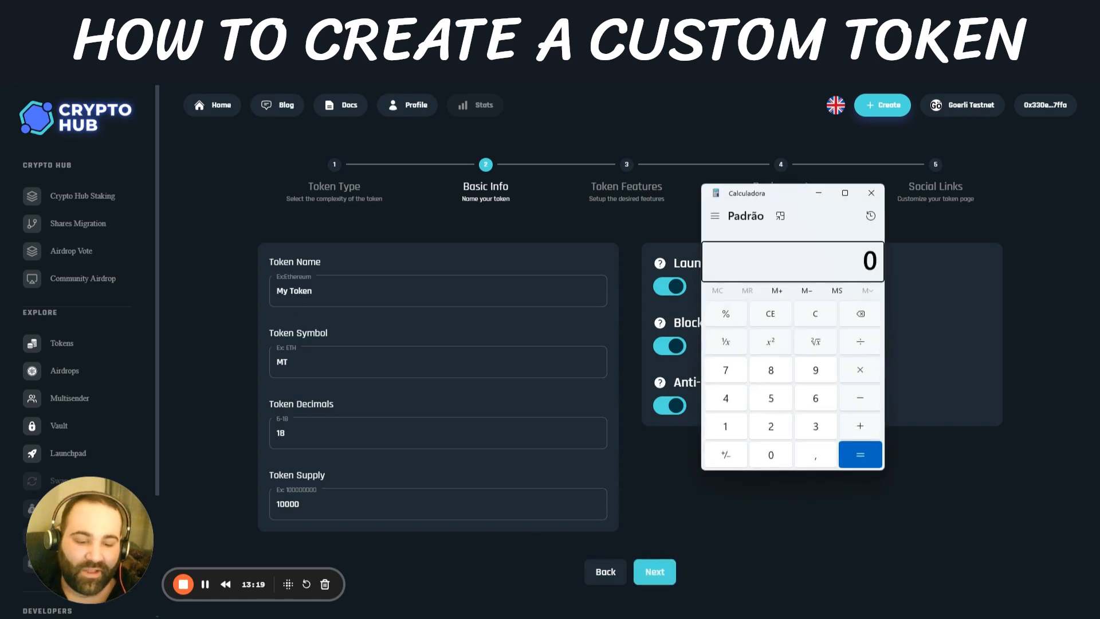
pyautogui.write('10000*,')
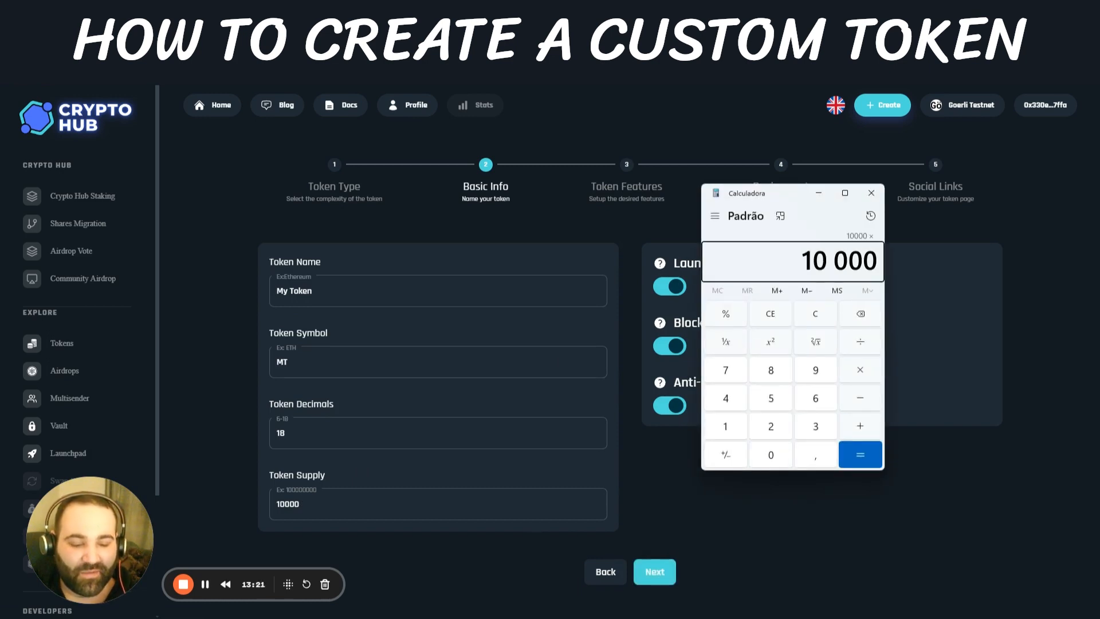
pyautogui.write('05')
pyautogui.press('Return')
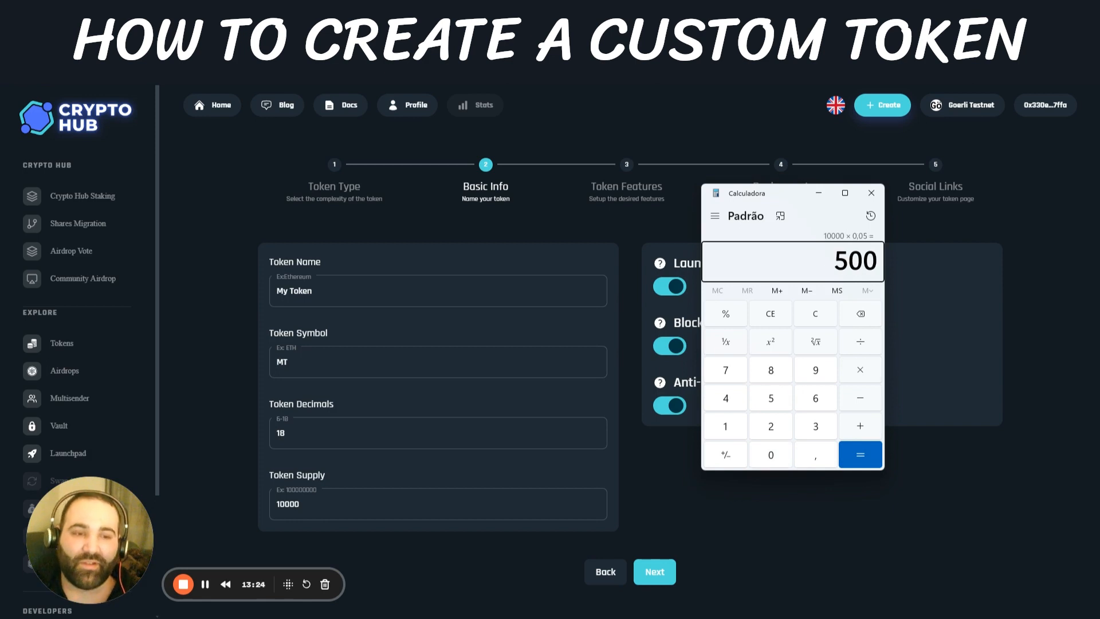
pyautogui.click(871, 192)
# Proceed to the Anti-Bot Setup and set the Max Token Balance to 5000.
pyautogui.click(655, 571)
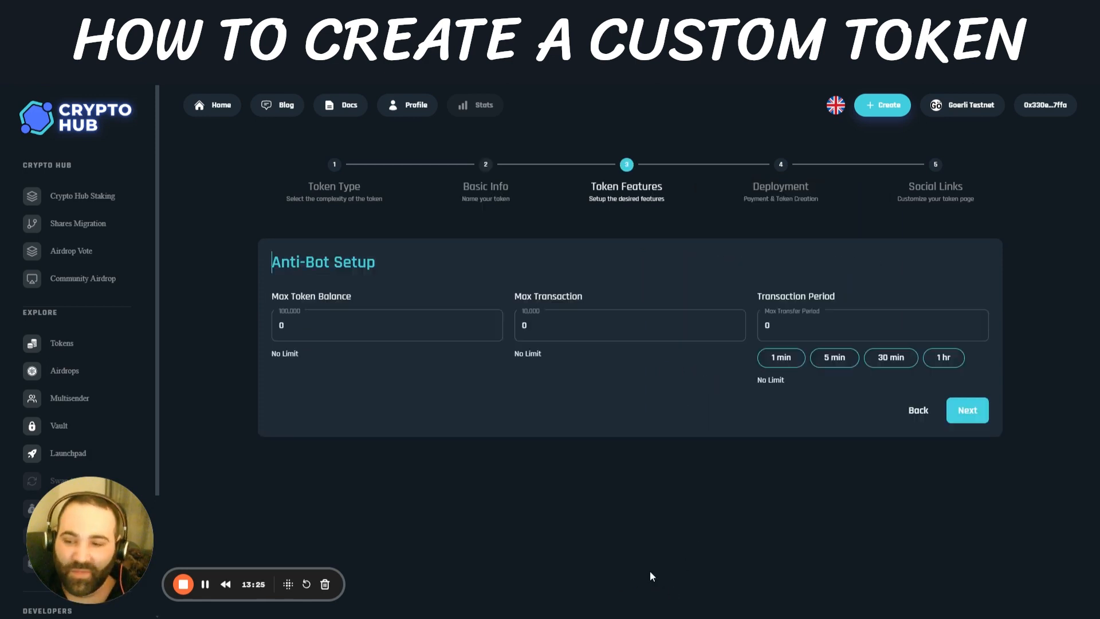
pyautogui.click(376, 323)
pyautogui.press('BackSpace')
pyautogui.write('500')
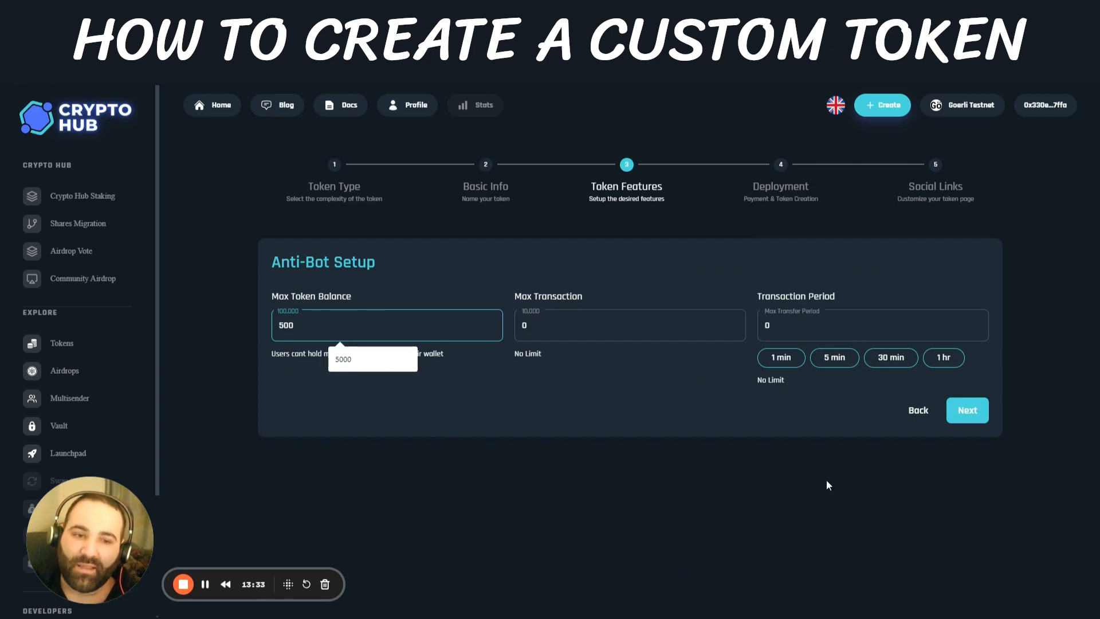
pyautogui.write('0')
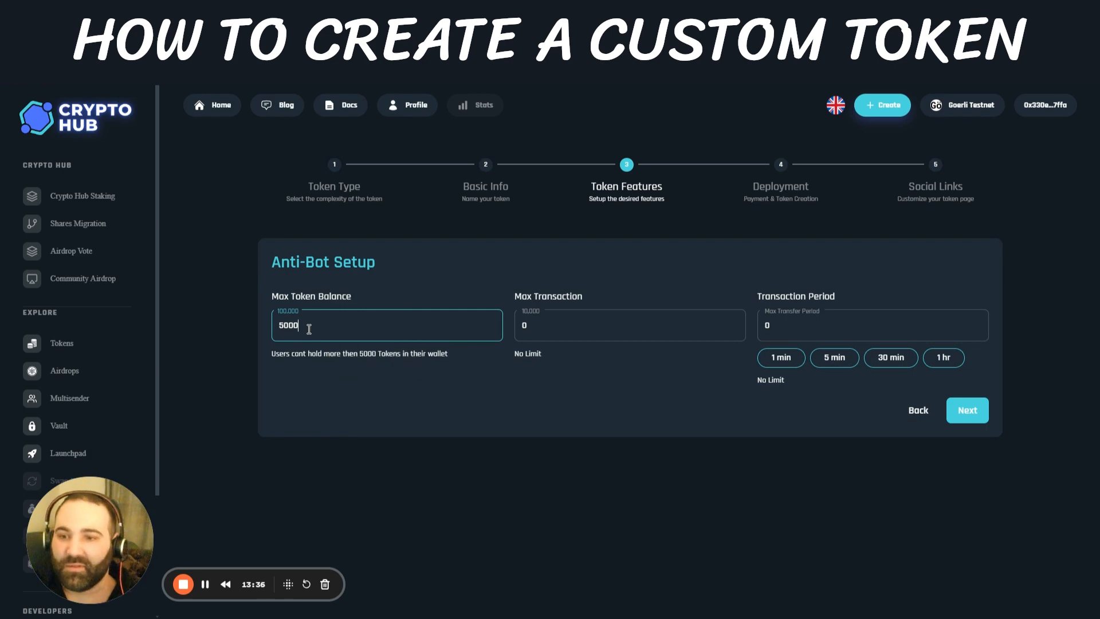
pyautogui.click(418, 372)
pyautogui.click(561, 331)
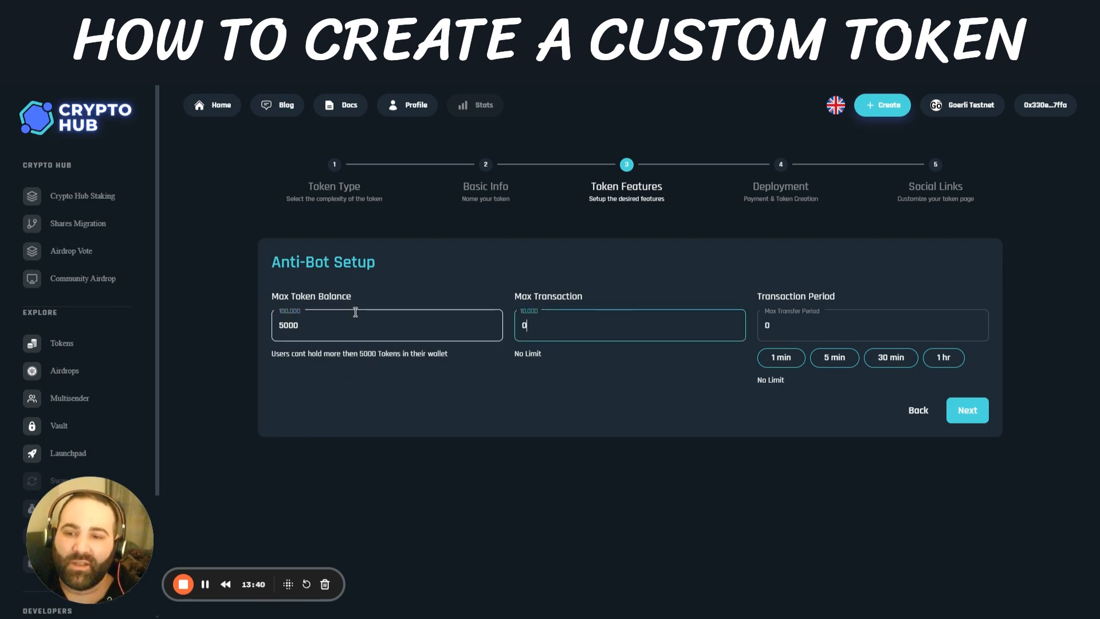
pyautogui.moveTo(319, 329); pyautogui.dragTo(269, 332)
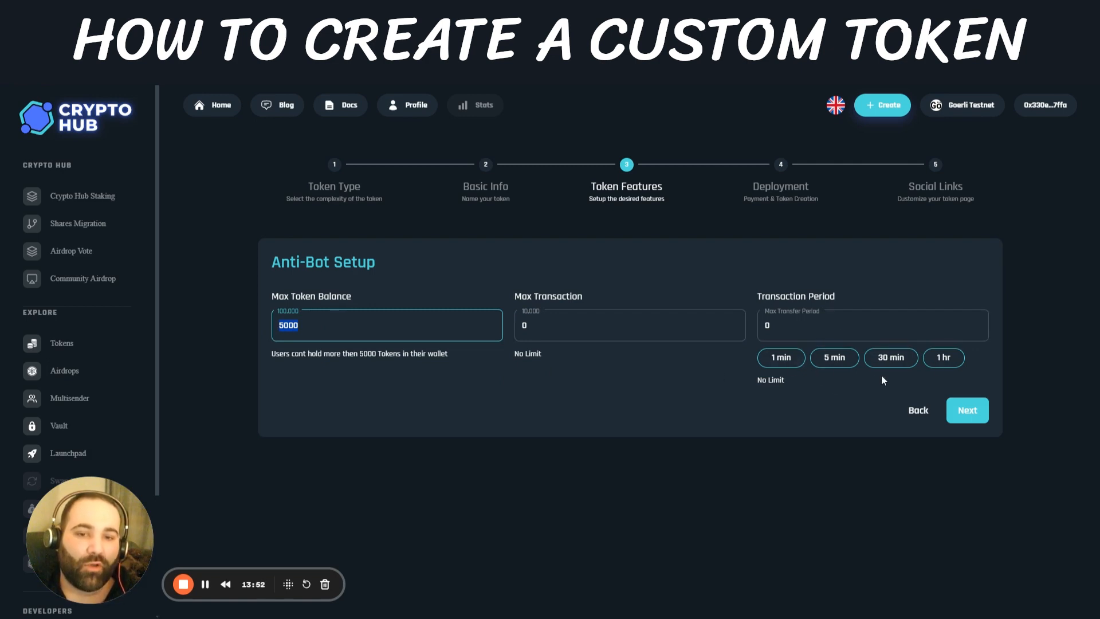
# Set the anti-bot Max Transaction to 1000 tokens with a Transaction Period of 5 min.
pyautogui.click(545, 328)
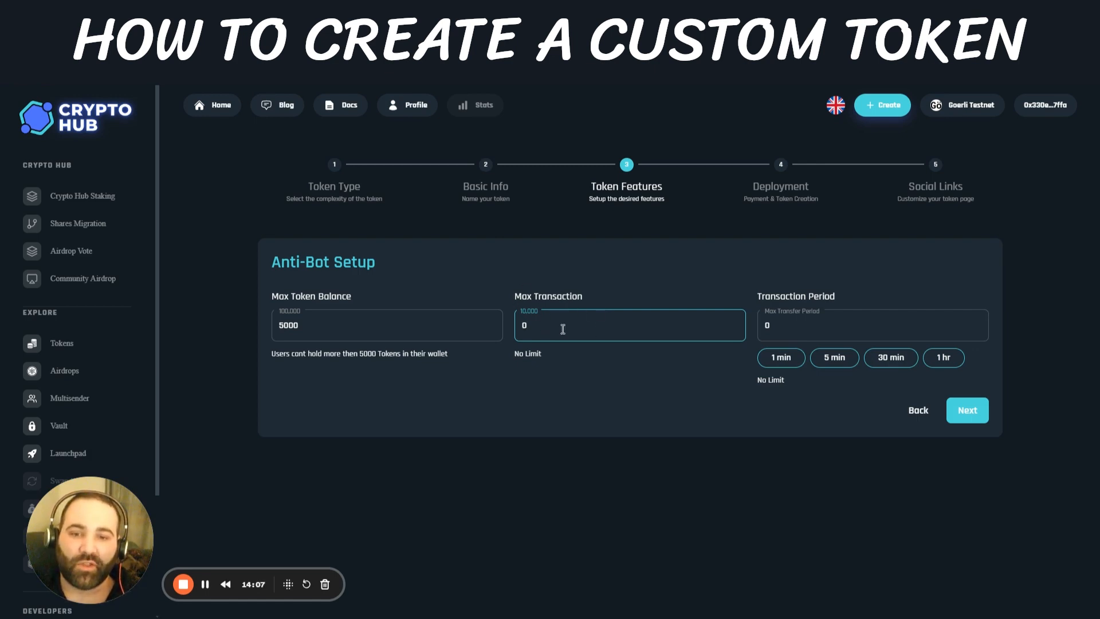
pyautogui.write('100')
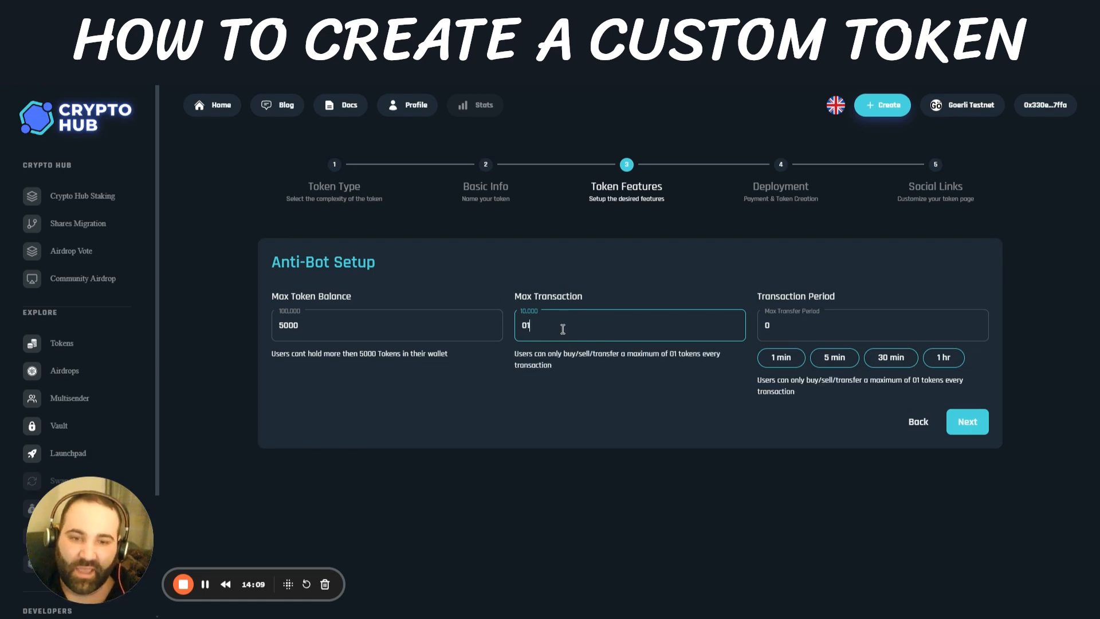
pyautogui.press('BackSpace')
pyautogui.press('BackSpace')
pyautogui.press('BackSpace')
pyautogui.press('BackSpace')
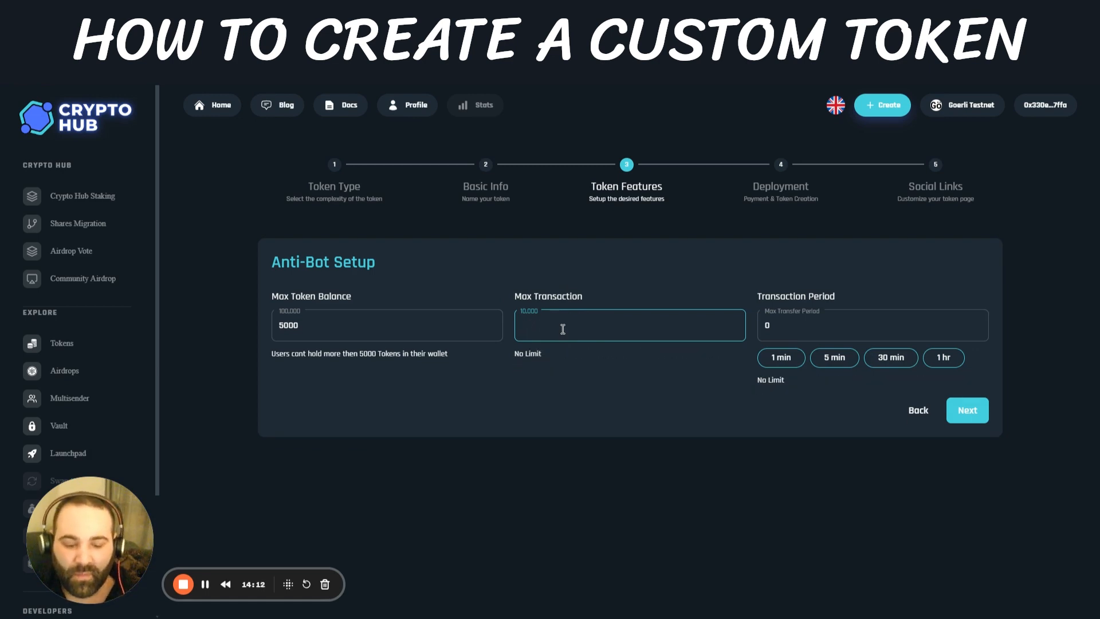
pyautogui.write('1000')
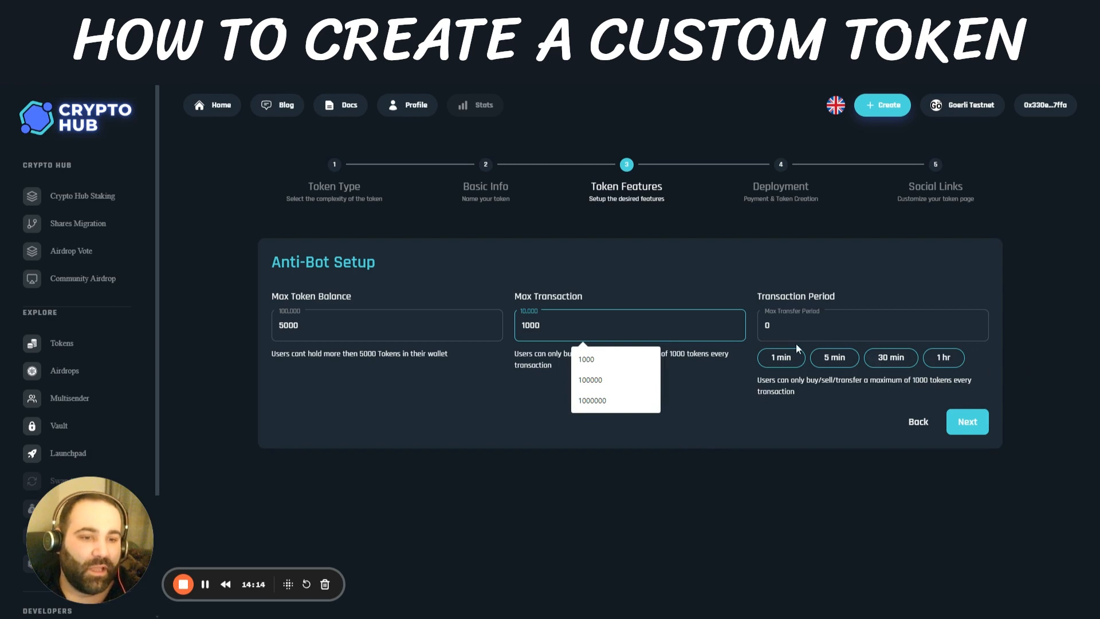
pyautogui.click(832, 357)
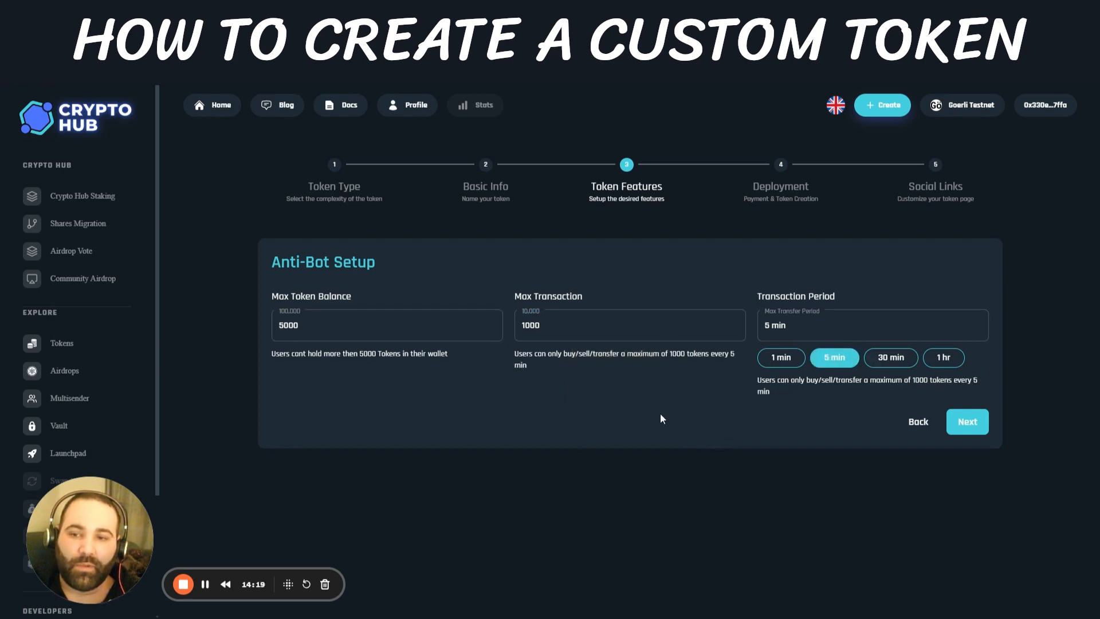
pyautogui.click(296, 325)
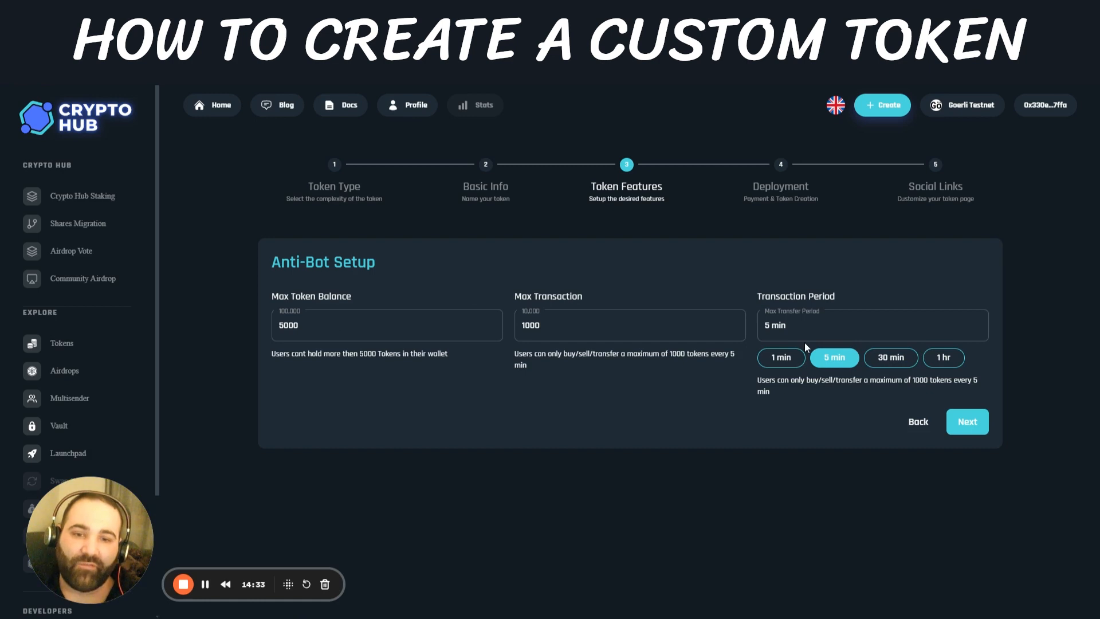
pyautogui.click(544, 325)
pyautogui.moveTo(544, 325); pyautogui.dragTo(511, 325)
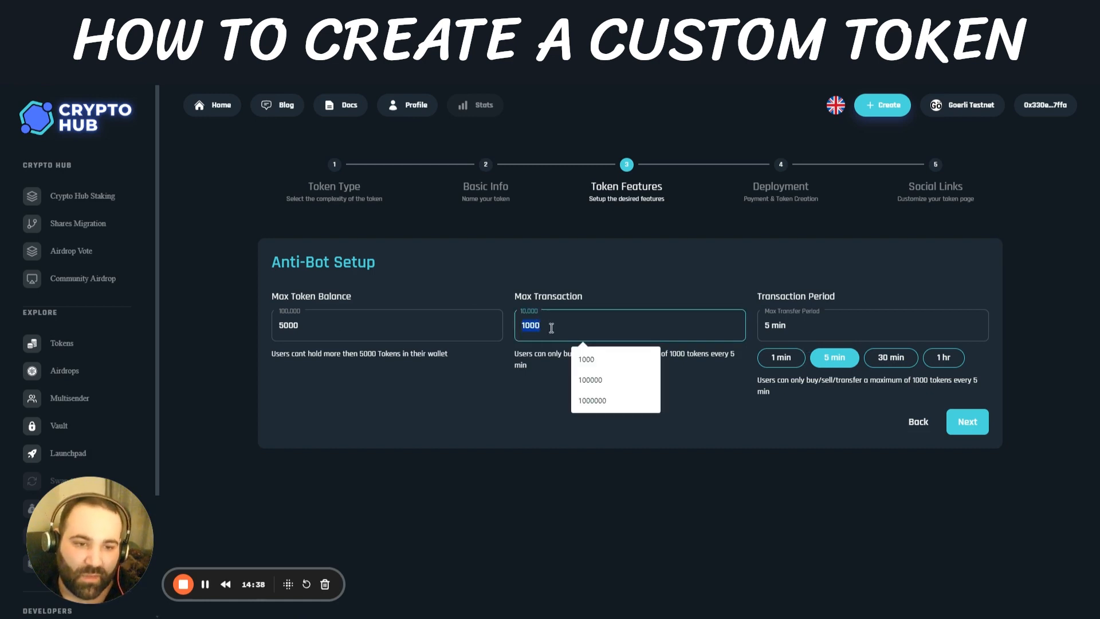
pyautogui.click(705, 434)
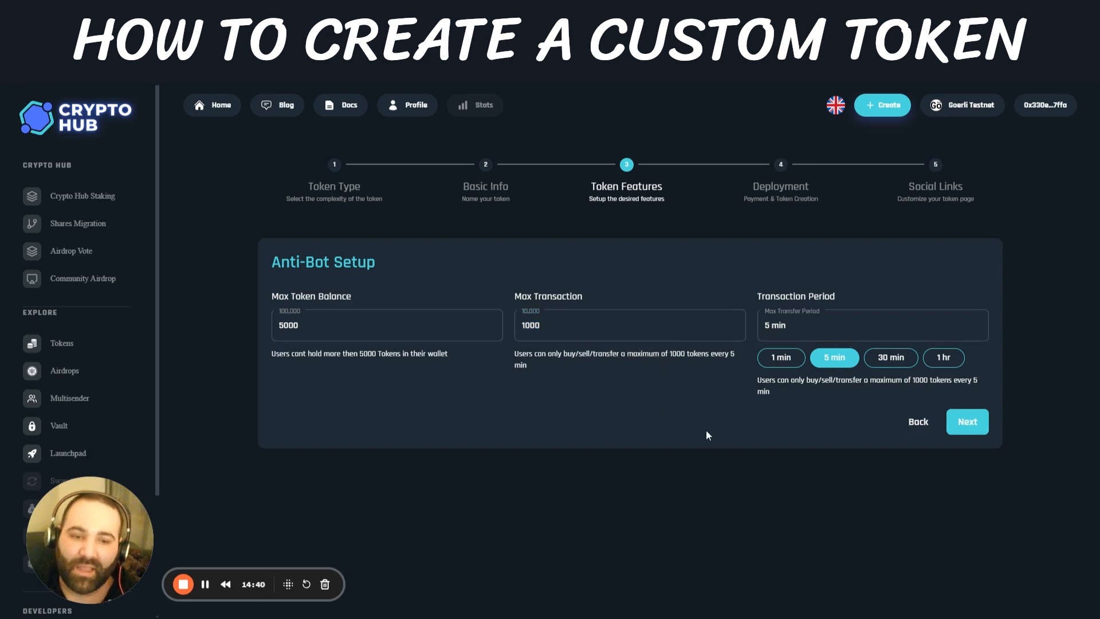
# Turn off deployment on behalf of another wallet and select the Advanced Token type.
pyautogui.click(967, 424)
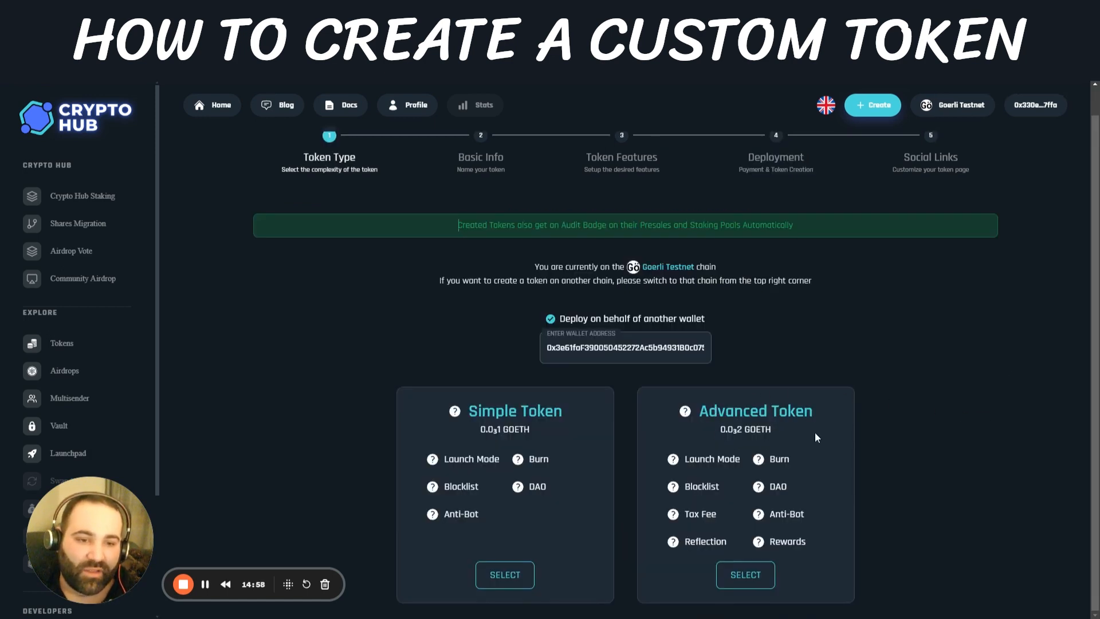
pyautogui.click(552, 324)
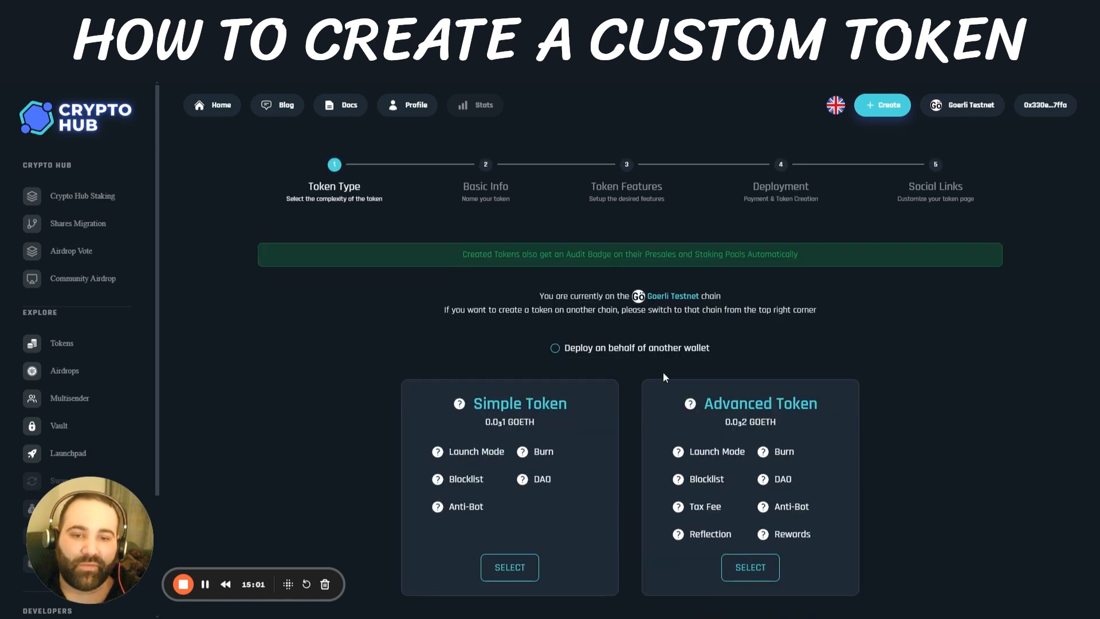
pyautogui.click(751, 569)
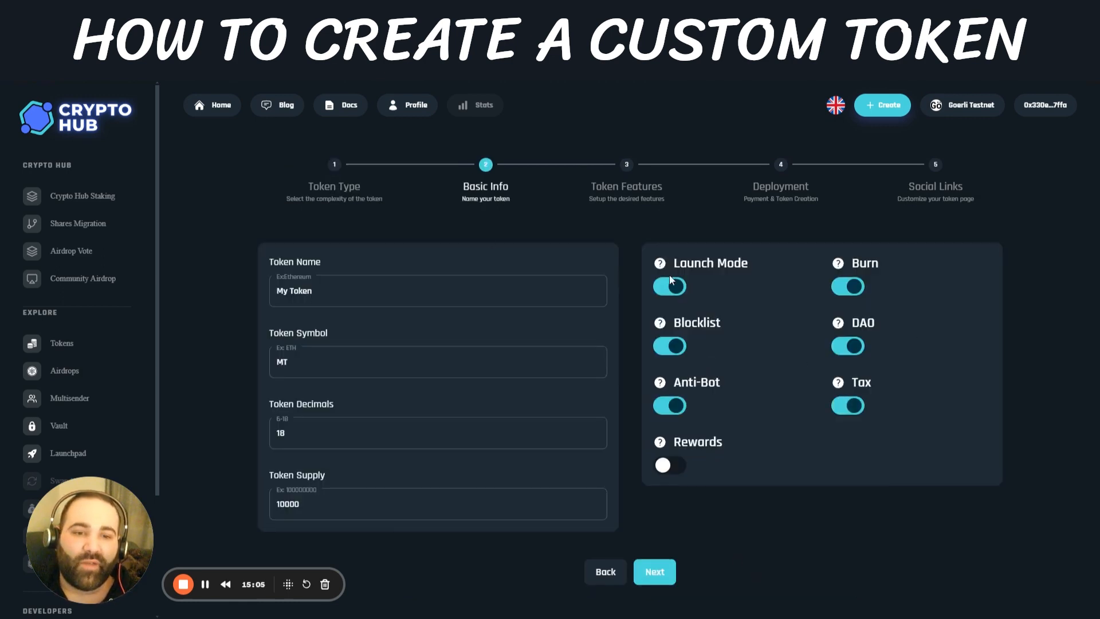
# Disable the Launch Mode, Burn, Blocklist, DAO and Anti-Bot features of the advanced token.
pyautogui.click(850, 406)
pyautogui.click(669, 405)
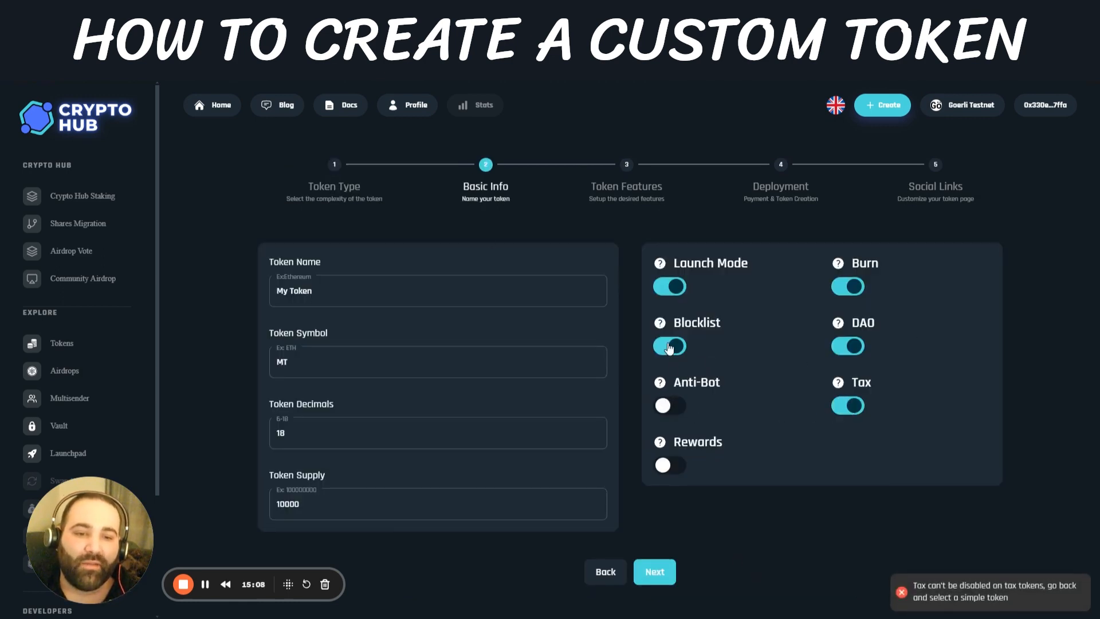
pyautogui.click(669, 346)
pyautogui.click(847, 346)
pyautogui.click(669, 287)
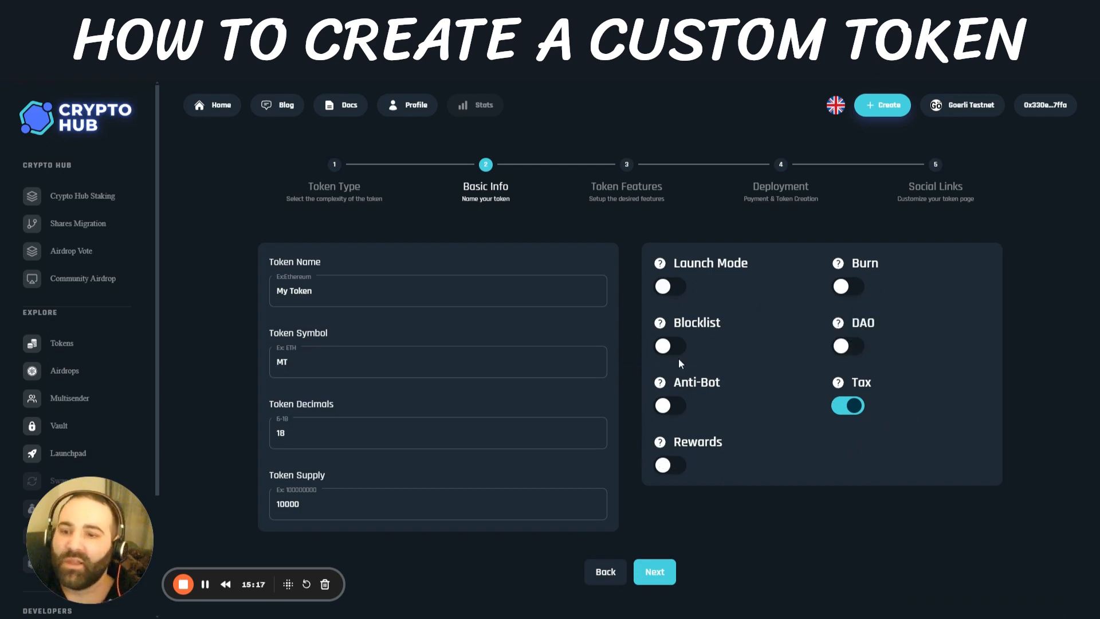
# Check the token's name, symbol, decimals and supply, and proceed to the tax setup.
pyautogui.moveTo(331, 292); pyautogui.dragTo(240, 289)
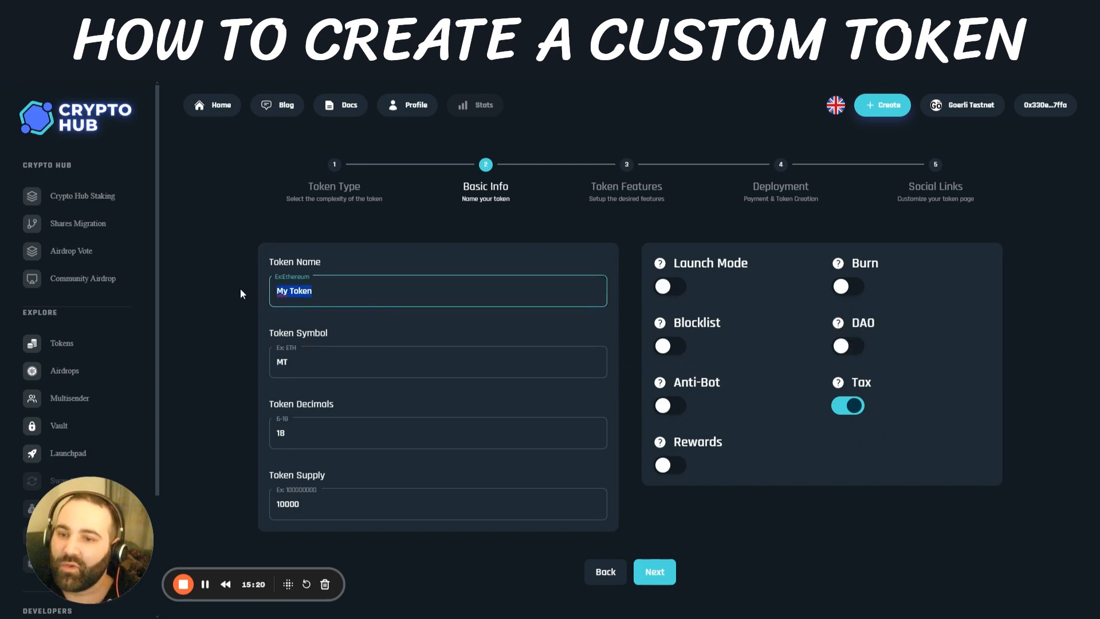
pyautogui.click(304, 361)
pyautogui.click(304, 431)
pyautogui.click(317, 504)
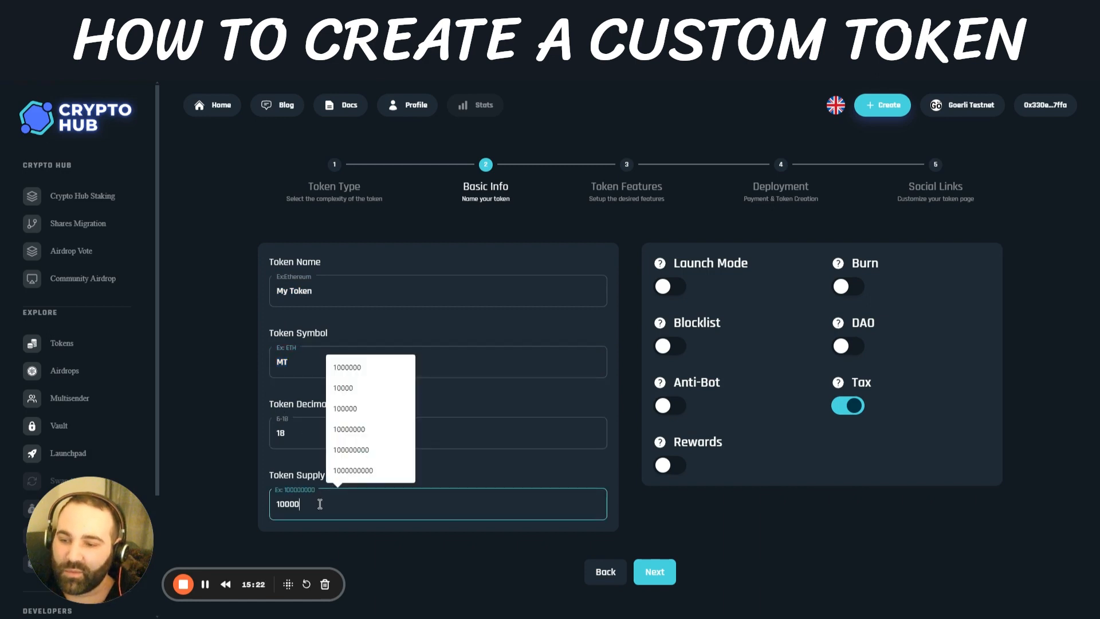
pyautogui.click(782, 511)
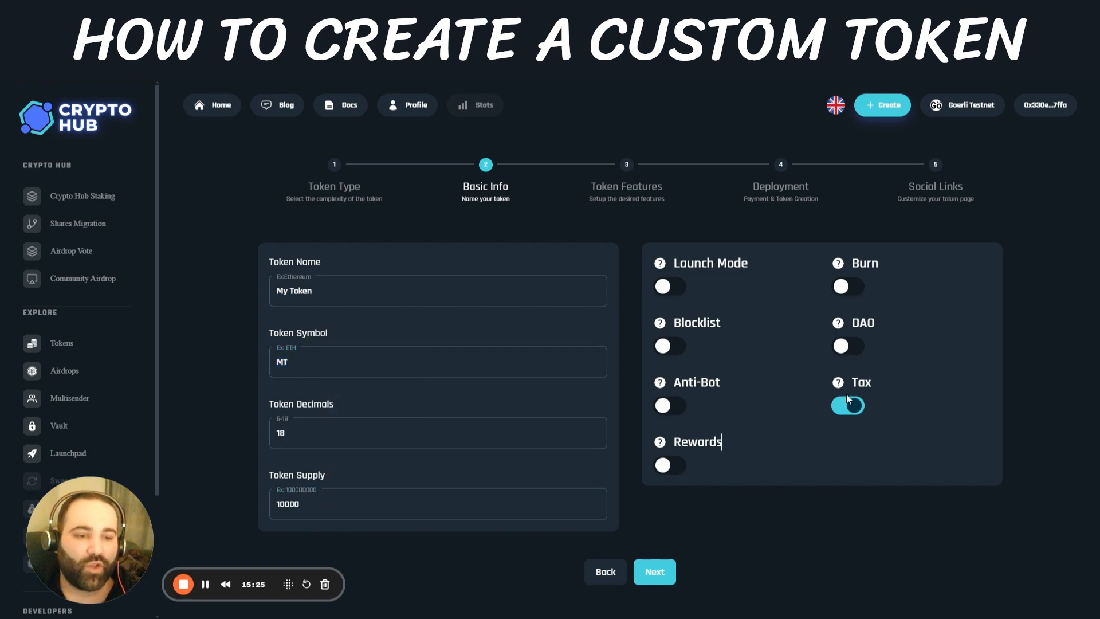
pyautogui.click(658, 576)
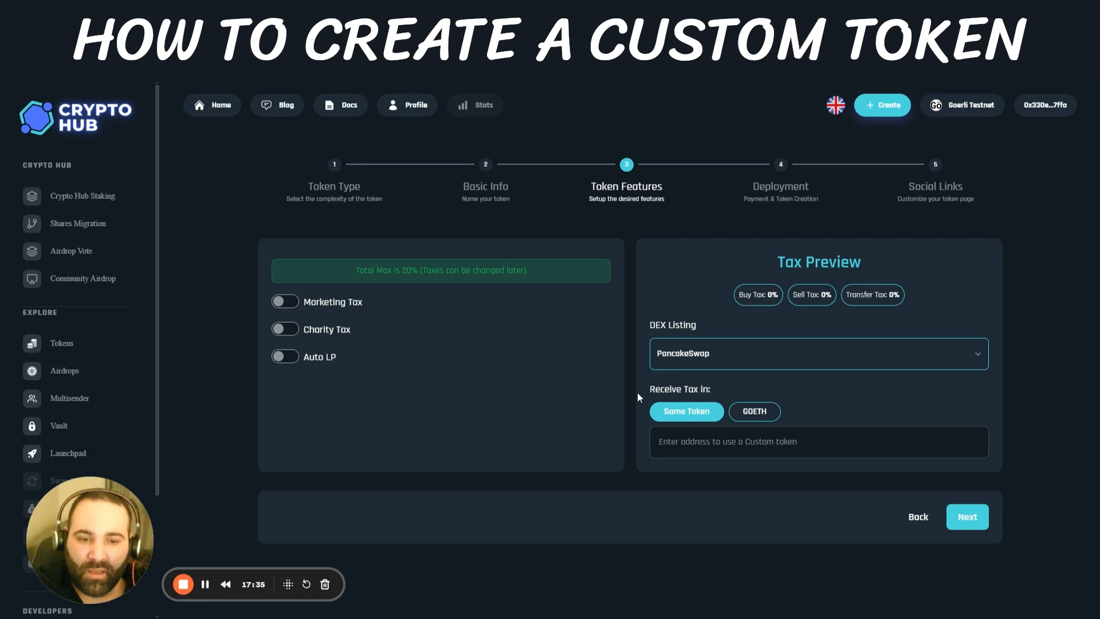
pyautogui.click(754, 412)
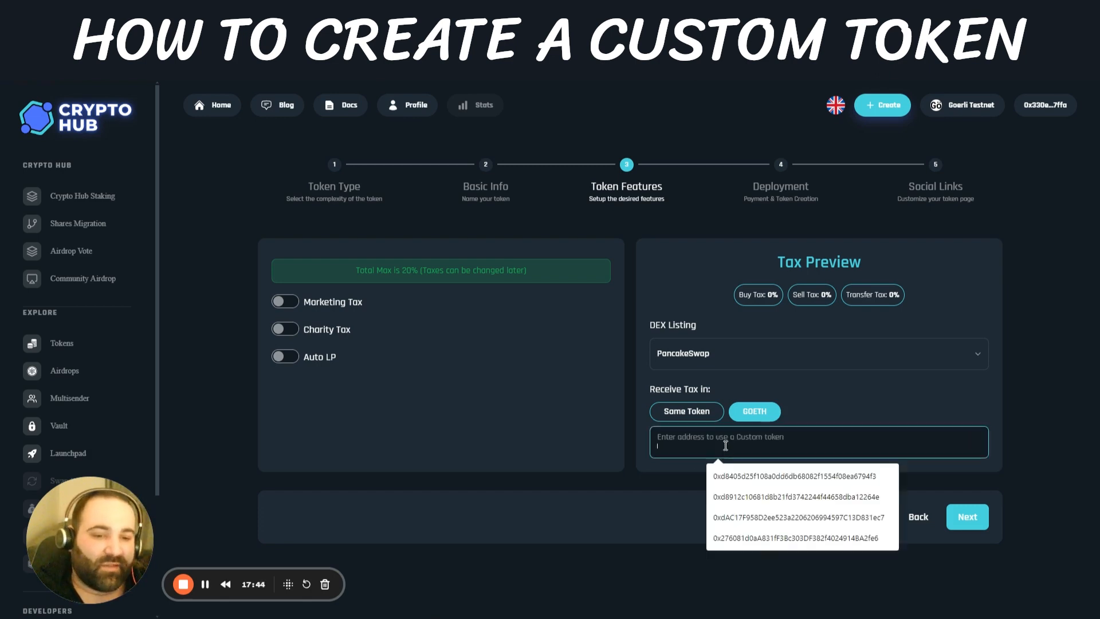
pyautogui.click(689, 447)
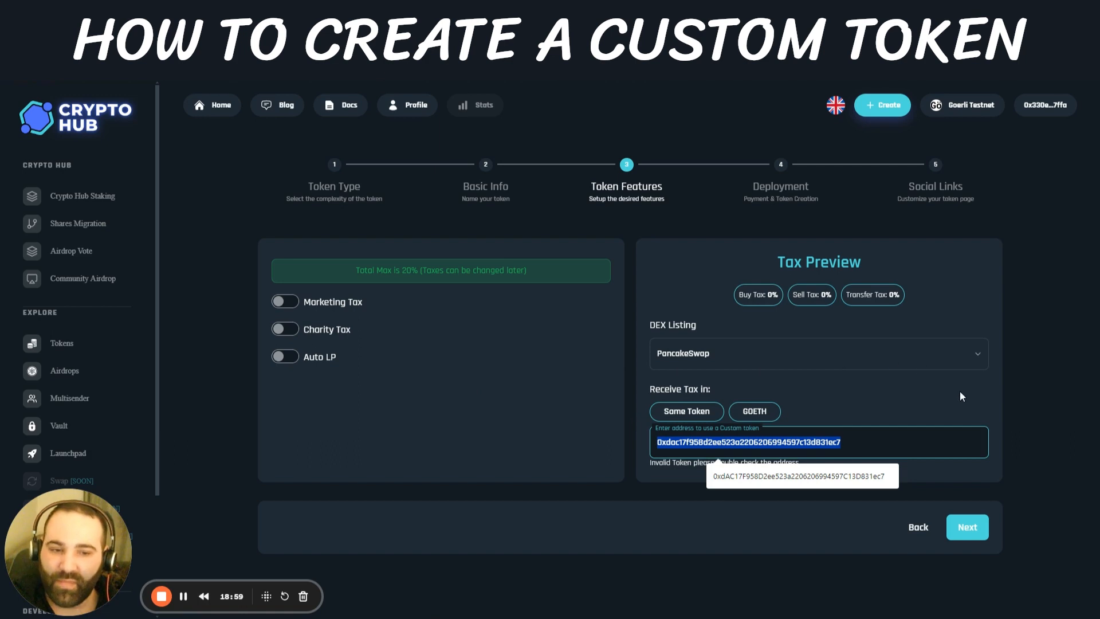
pyautogui.click(960, 391)
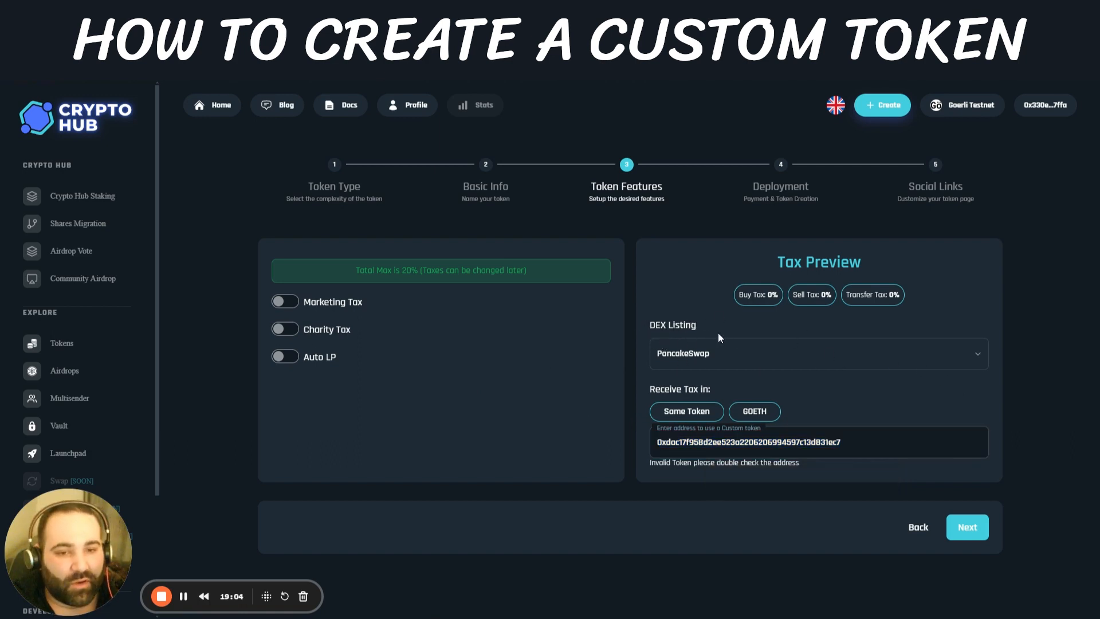
pyautogui.click(864, 444)
pyautogui.moveTo(863, 444); pyautogui.dragTo(635, 447)
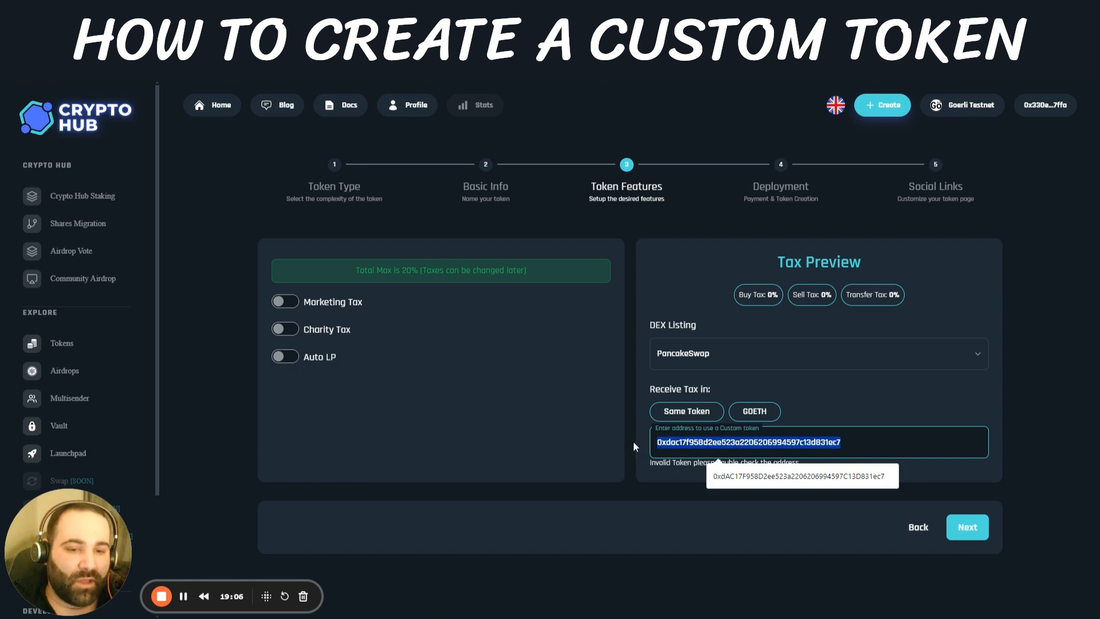
pyautogui.click(772, 412)
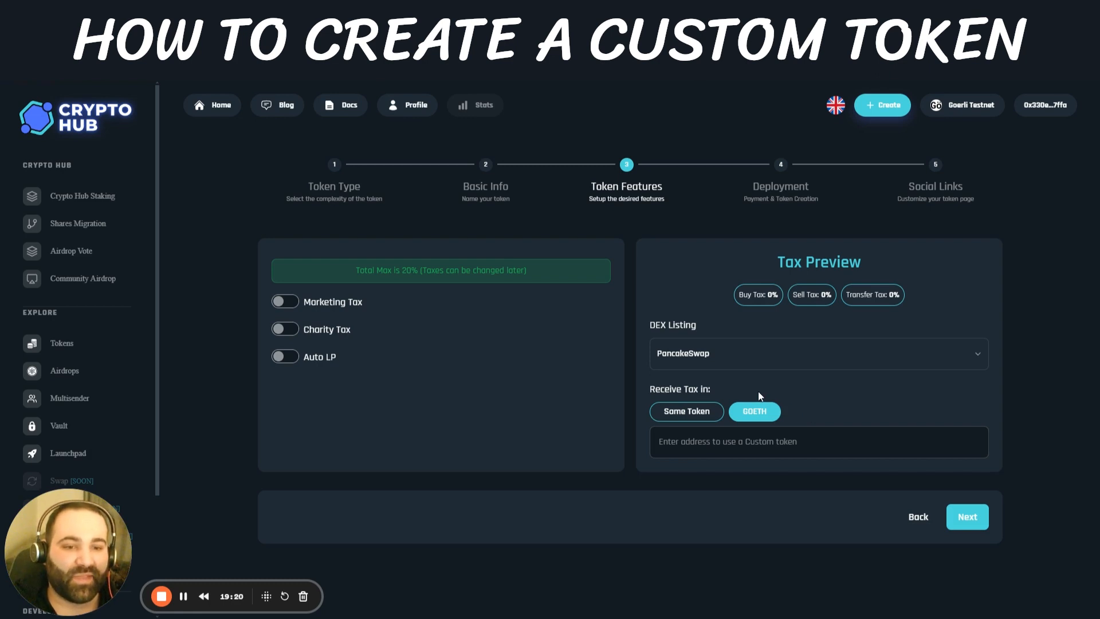
# Enable the Marketing Tax and Auto LP, with the Charity Tax switched off.
pyautogui.click(288, 302)
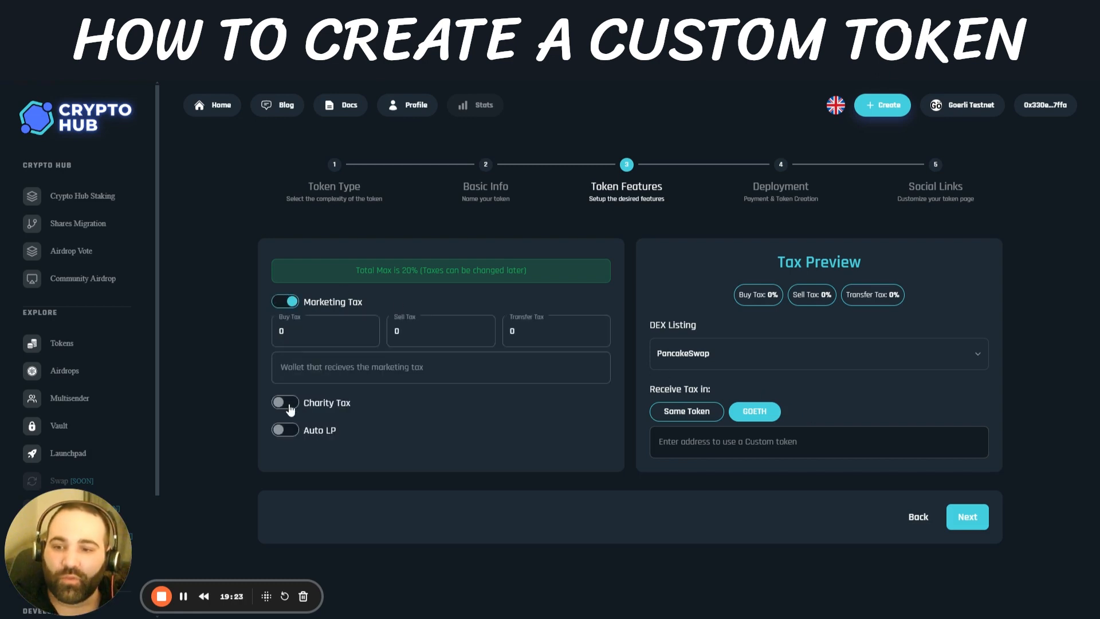
pyautogui.click(287, 404)
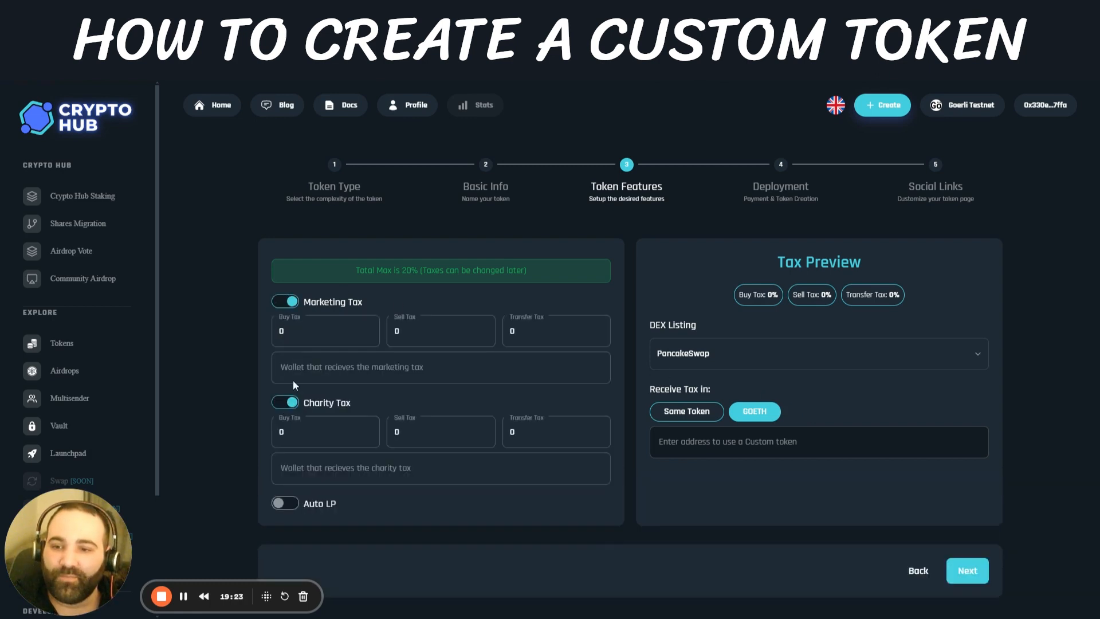
pyautogui.click(280, 504)
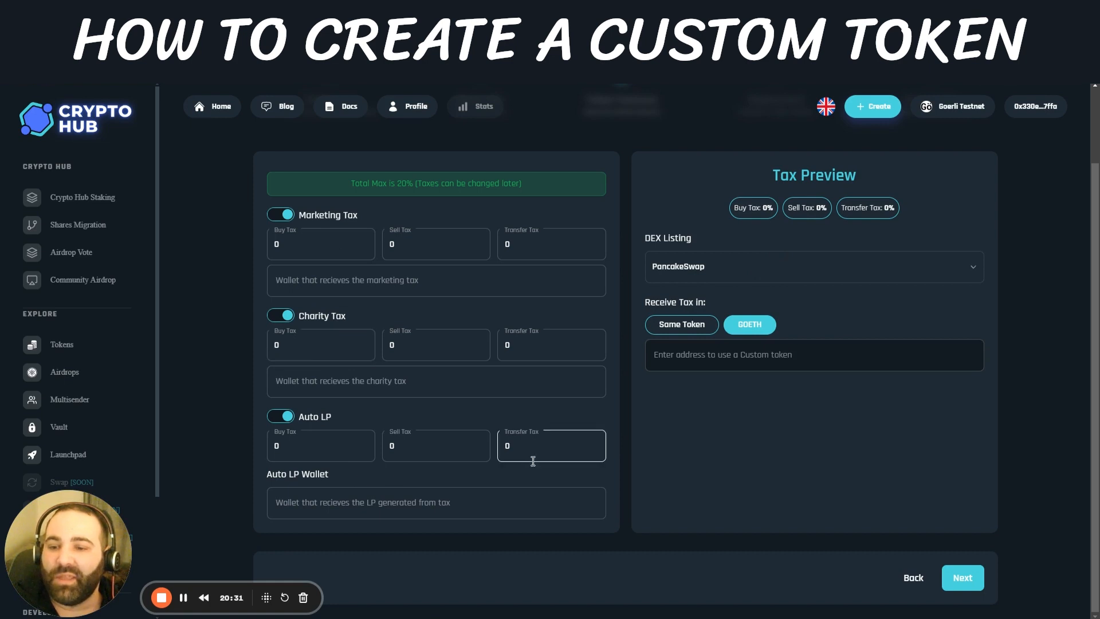
pyautogui.click(280, 315)
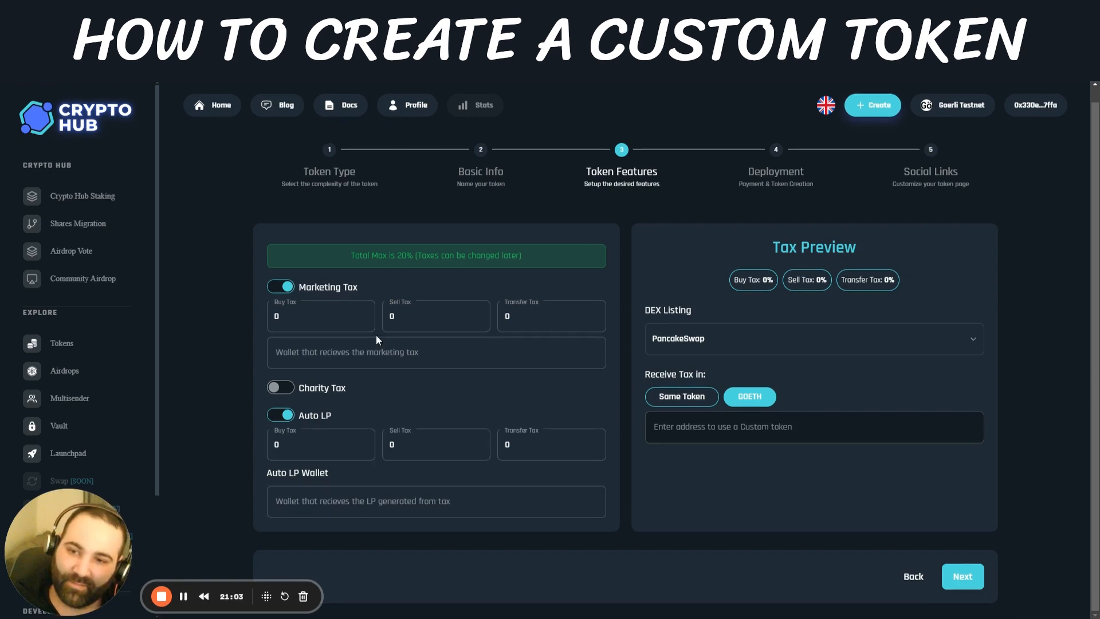
# Set the Marketing Tax to 5 for buys and 2 for sells.
pyautogui.moveTo(334, 316); pyautogui.dragTo(256, 313)
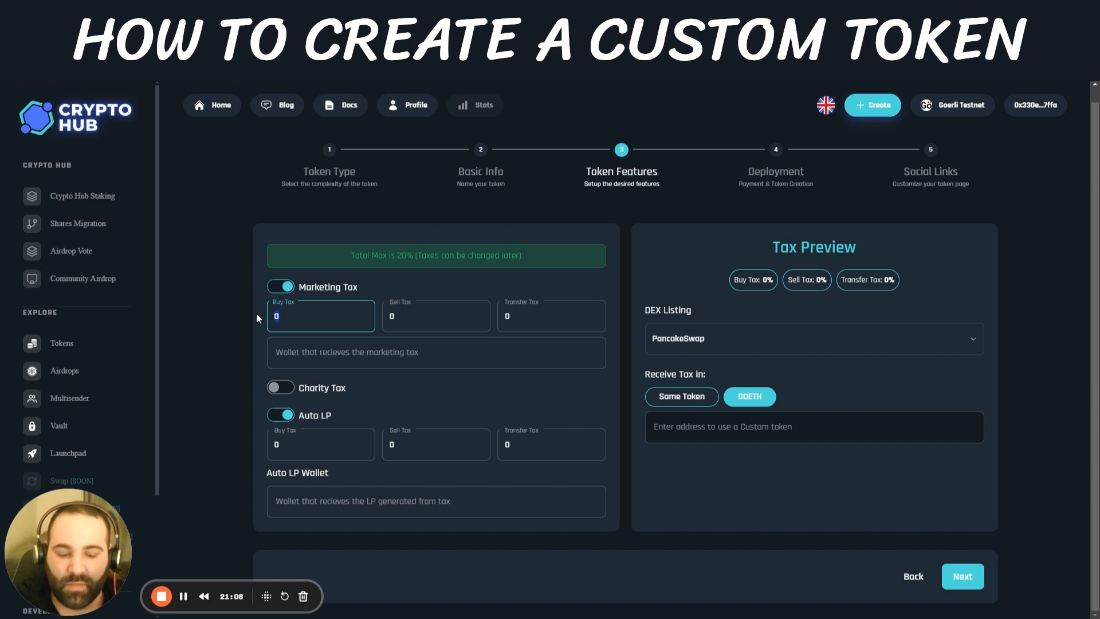
pyautogui.moveTo(402, 322); pyautogui.dragTo(382, 322)
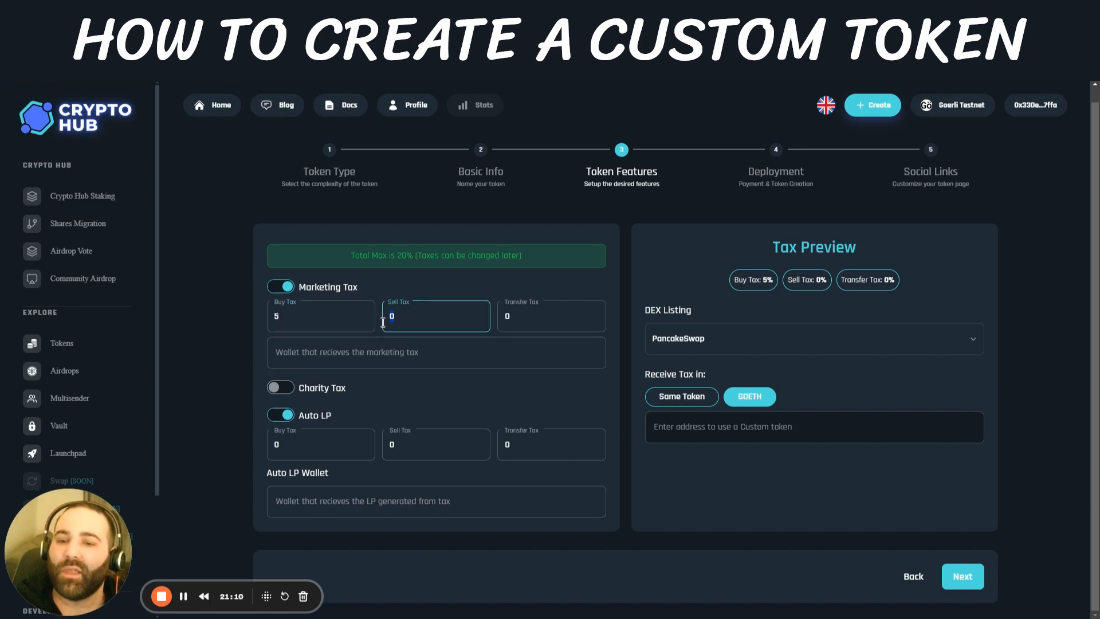
pyautogui.write('2')
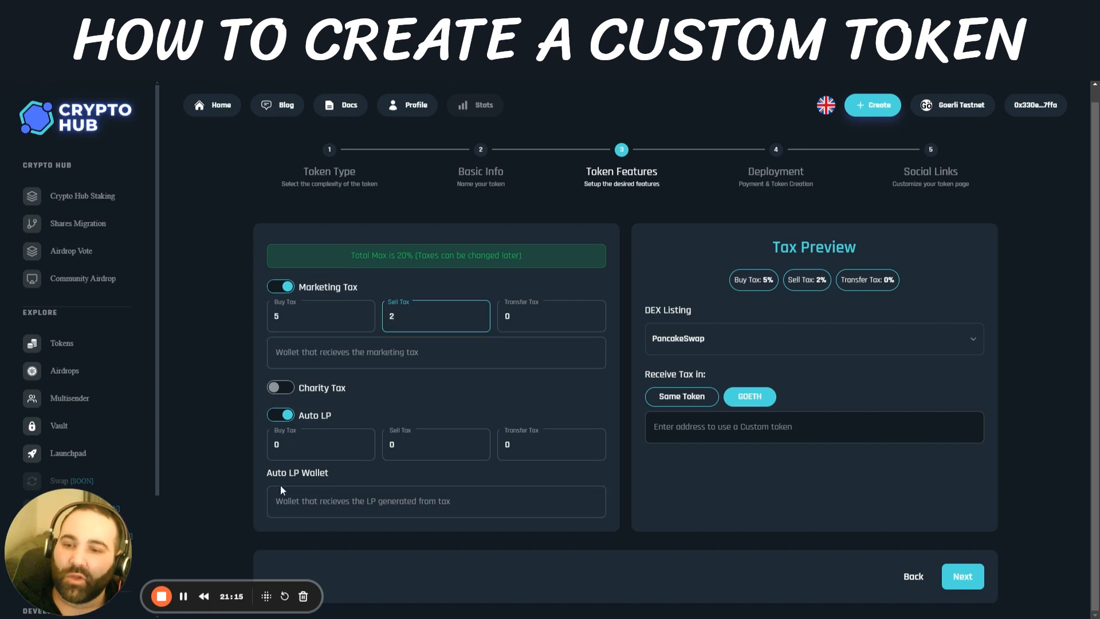
# Set the Auto LP tax to 2 for buys and 5 for sells.
pyautogui.click(277, 445)
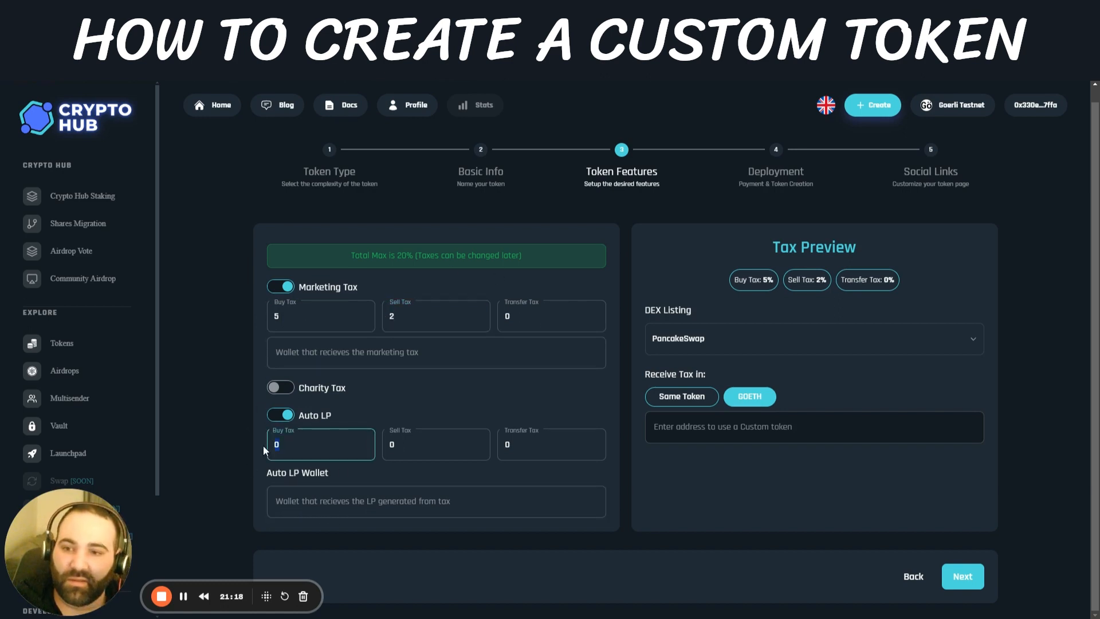
pyautogui.write('3')
pyautogui.click(401, 445)
pyautogui.click(286, 444)
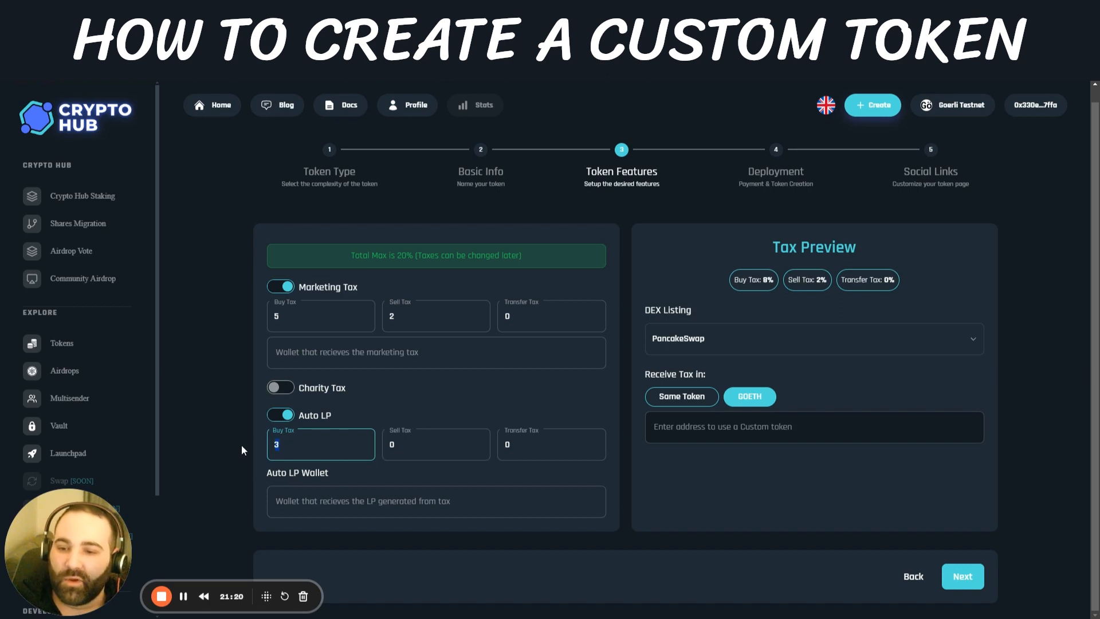
pyautogui.write('2')
pyautogui.click(392, 445)
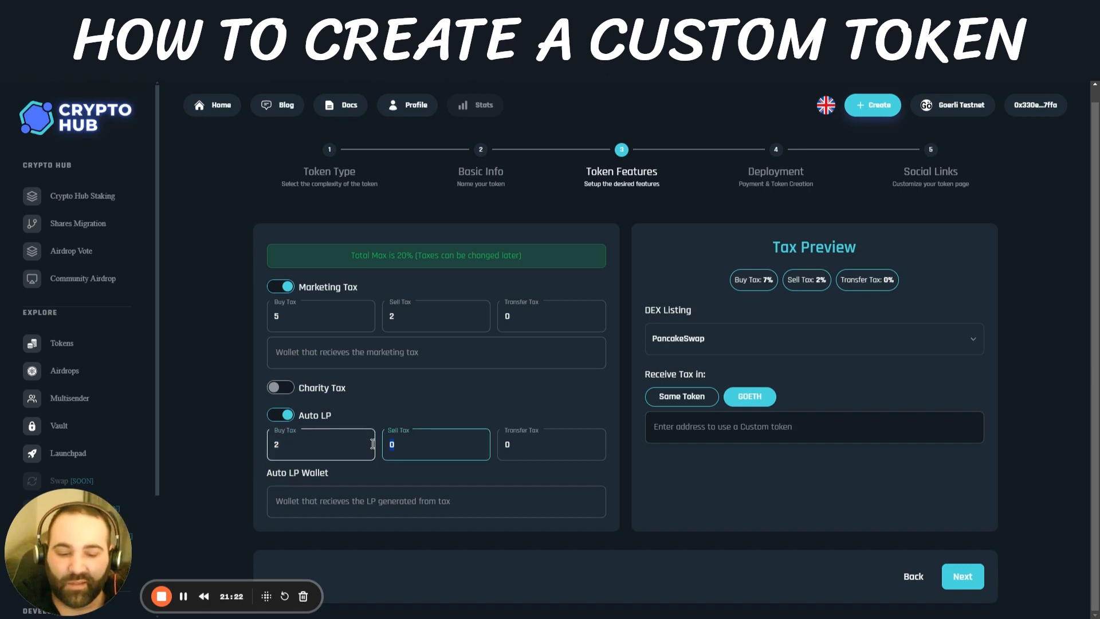
pyautogui.write('5')
pyautogui.click(473, 382)
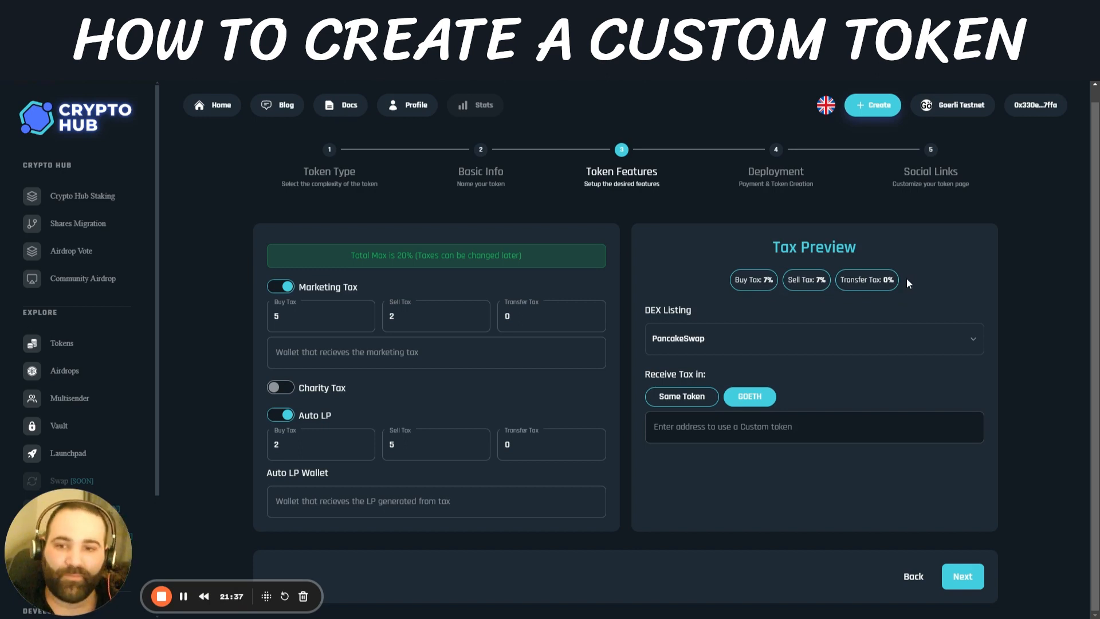
# Set the transfer tax to 1 for both the Marketing Tax and Auto LP.
pyautogui.click(523, 314)
pyautogui.press('BackSpace')
pyautogui.write('1')
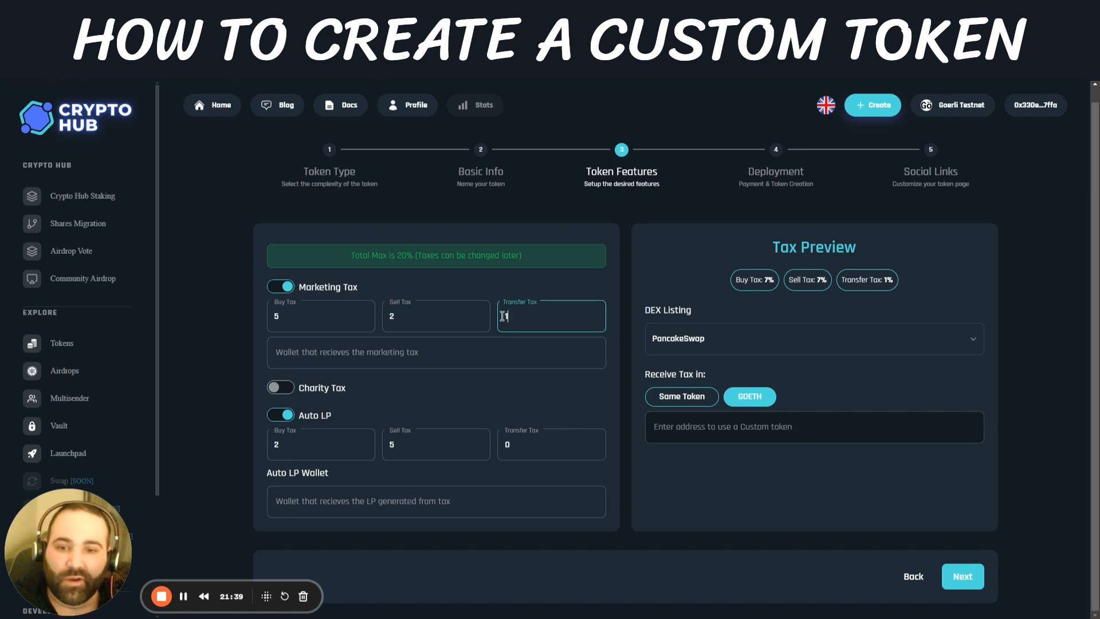
pyautogui.moveTo(537, 442); pyautogui.dragTo(494, 435)
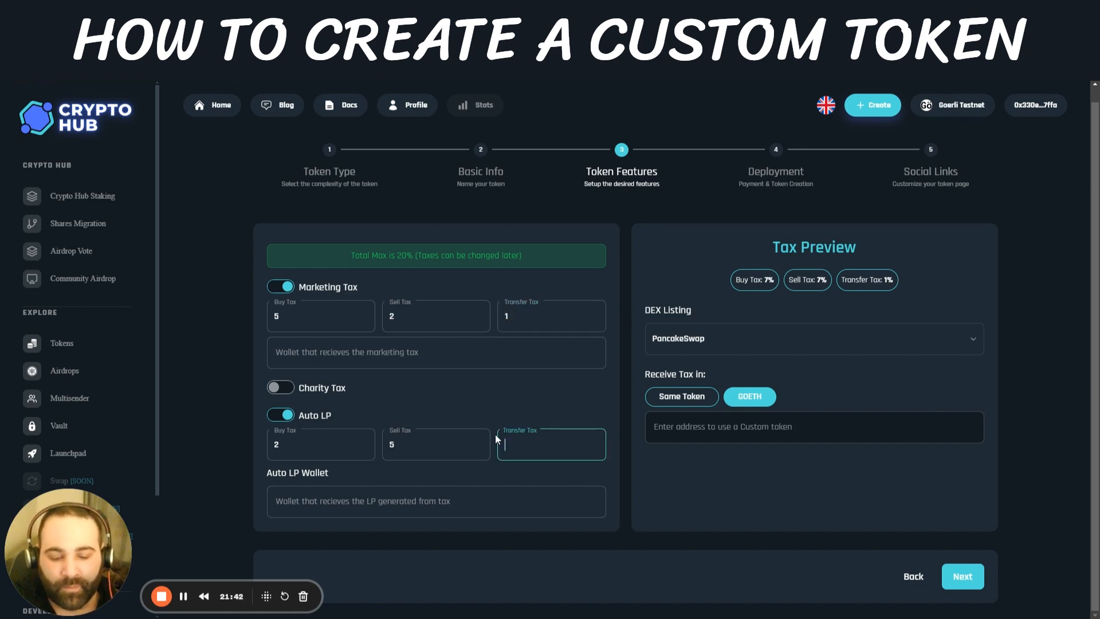
pyautogui.write('1')
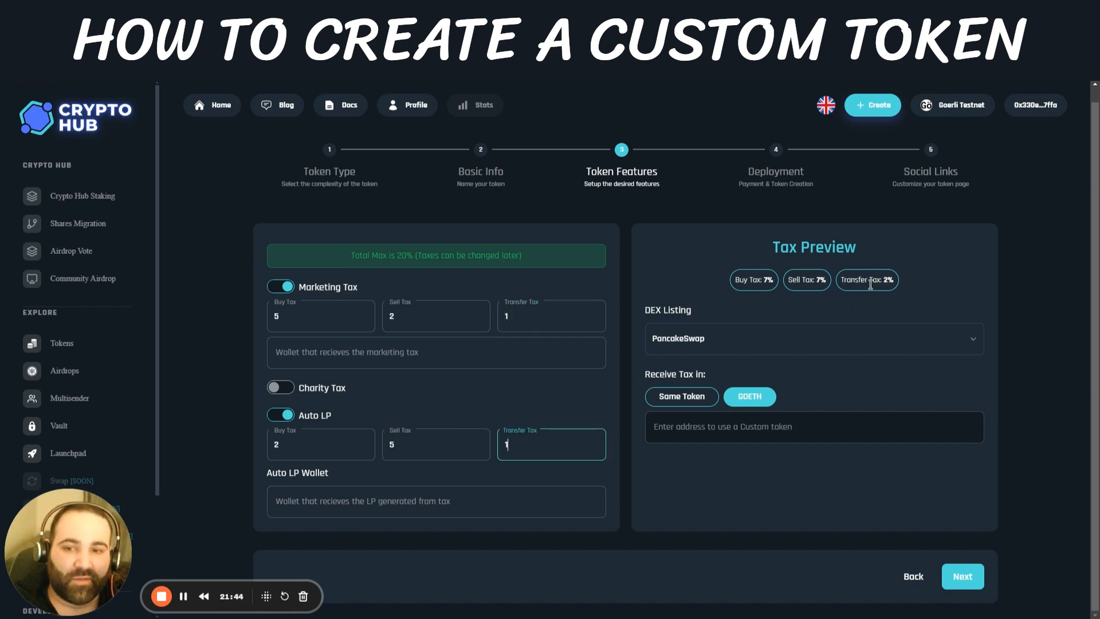
pyautogui.click(345, 354)
pyautogui.click(327, 492)
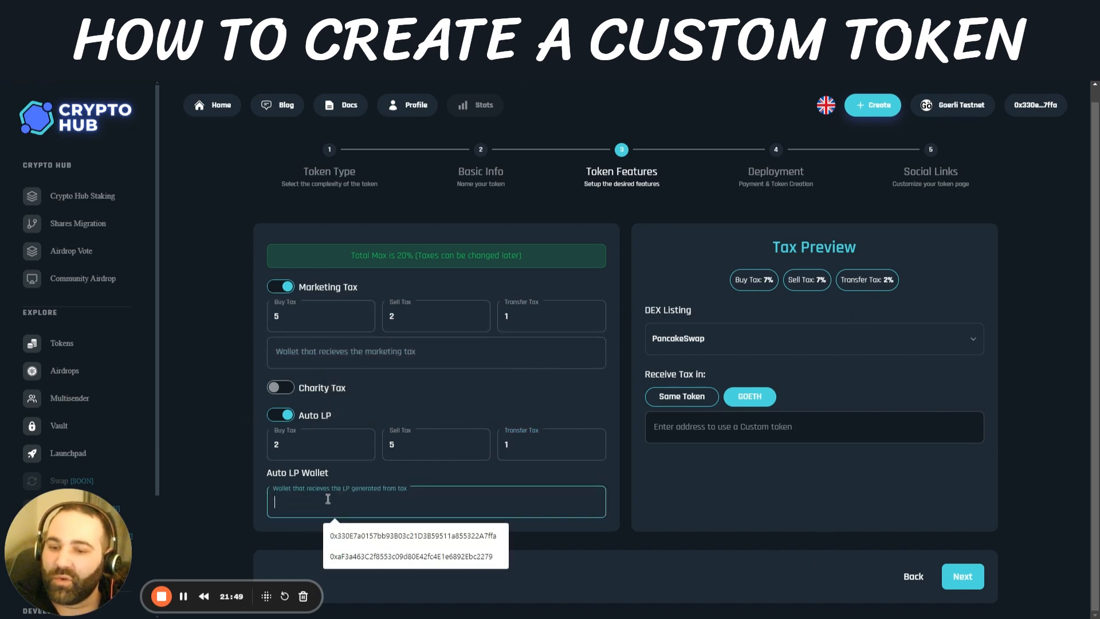
pyautogui.click(377, 353)
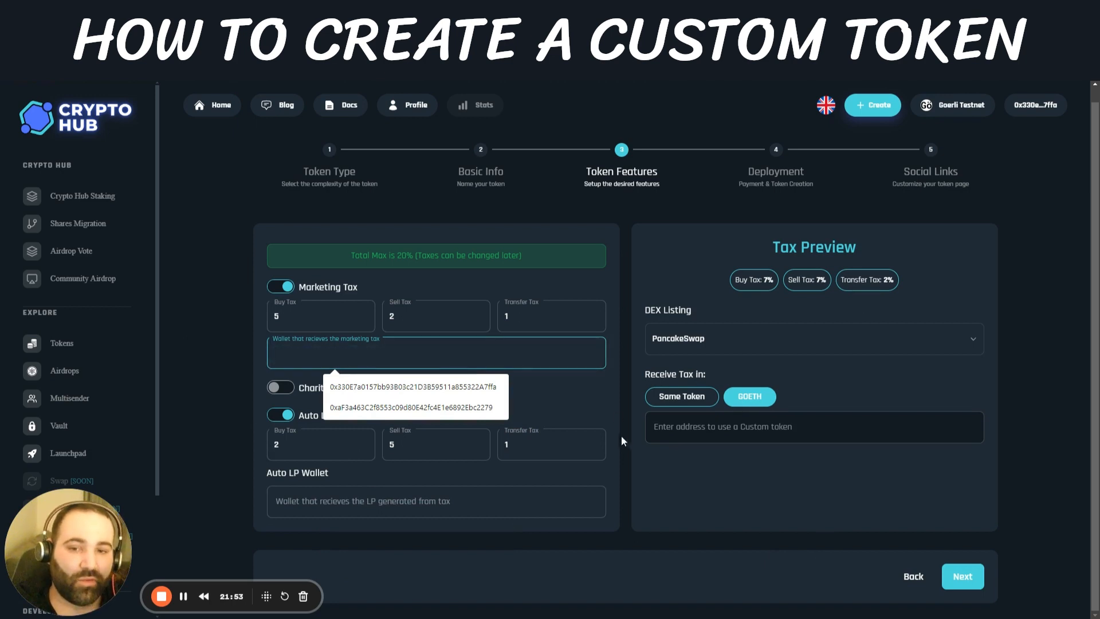
pyautogui.click(281, 388)
pyautogui.click(282, 388)
# Use the connected wallet's address as the receiving wallet for both the Marketing Tax and Auto LP.
pyautogui.click(336, 496)
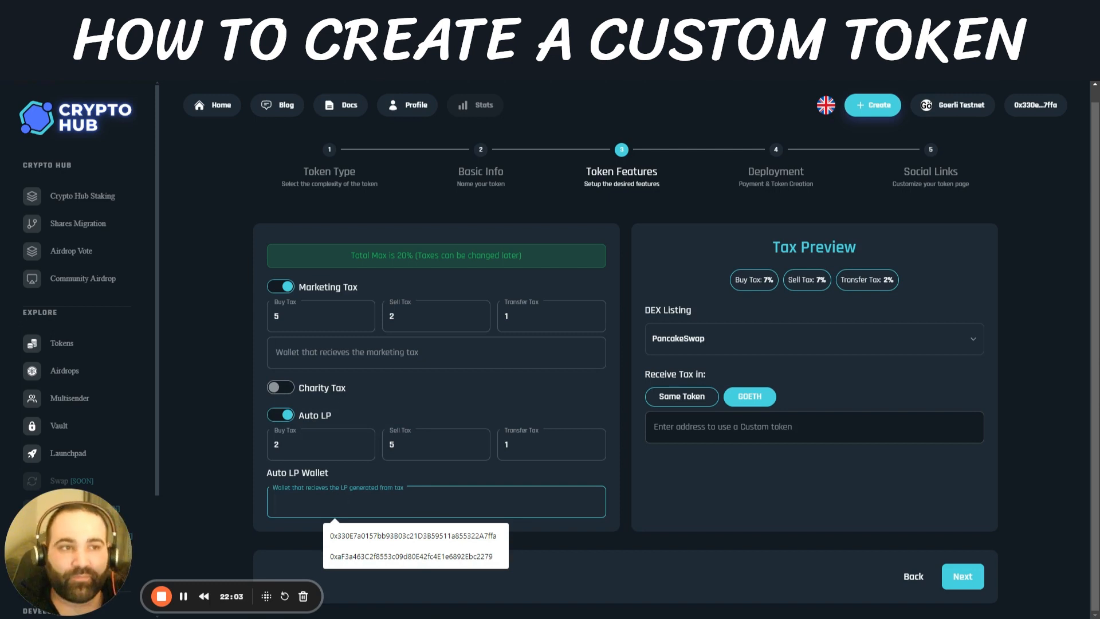
pyautogui.click(974, 67)
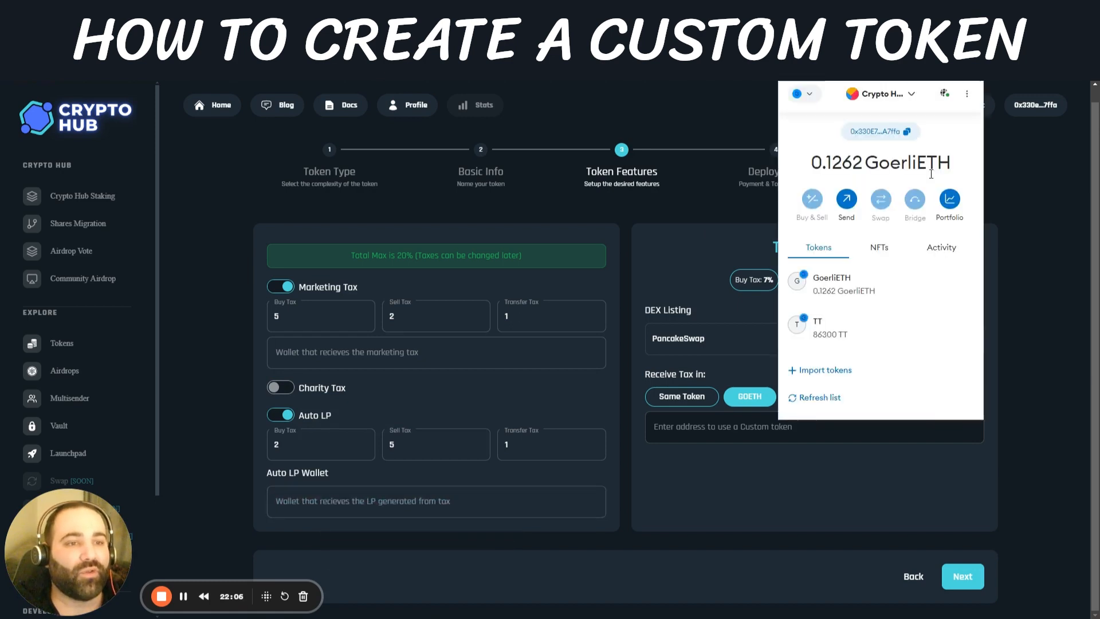
pyautogui.click(907, 132)
pyautogui.click(351, 352)
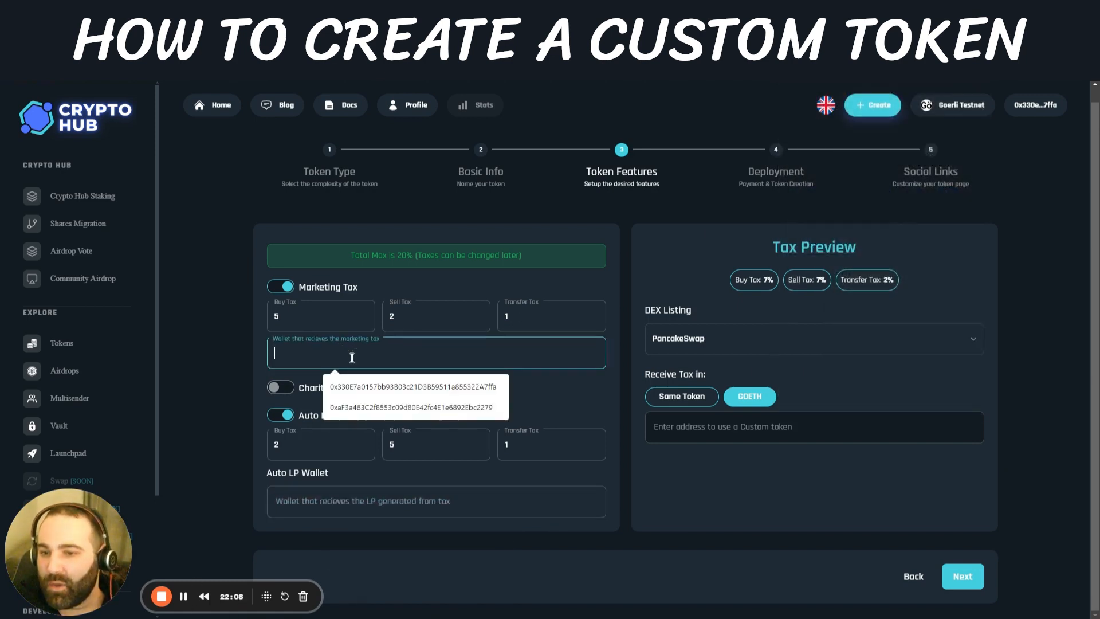
pyautogui.click(350, 390)
pyautogui.click(357, 500)
pyautogui.press('Down')
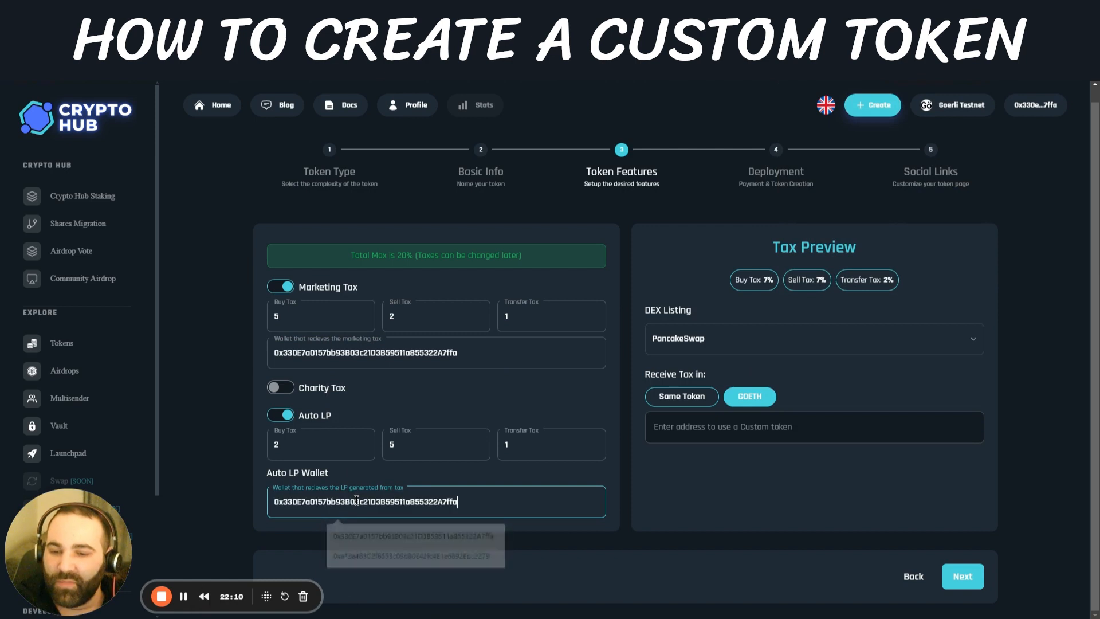
pyautogui.press('Return')
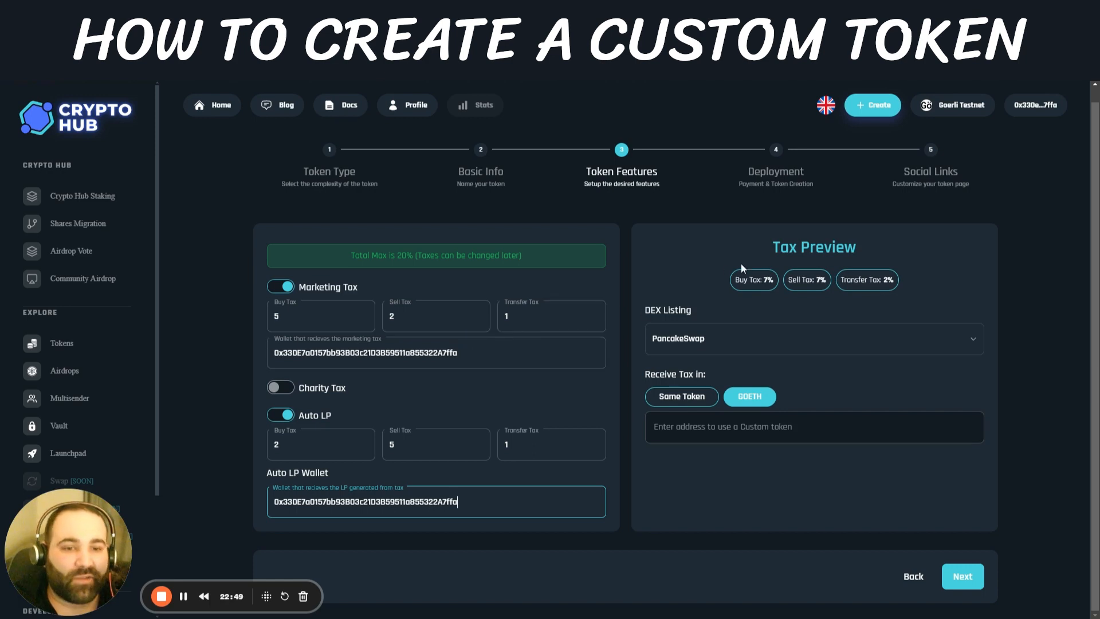
# Proceed to the Deployment stage and review the token details, features, taxes and payment options.
pyautogui.click(966, 585)
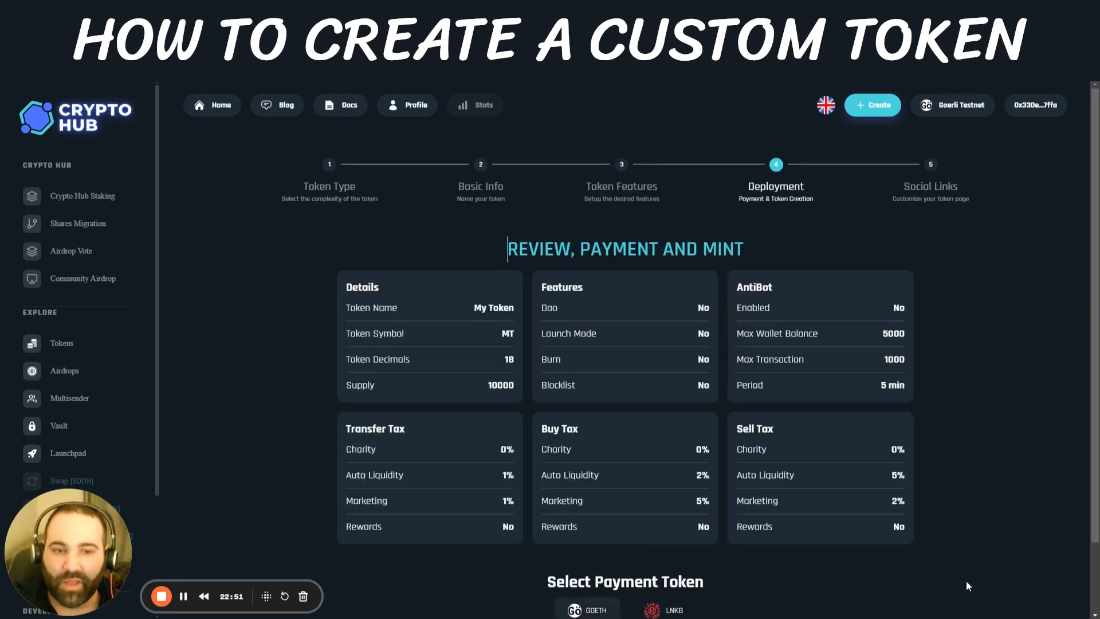
pyautogui.scroll(-2, 767, 393)
pyautogui.scroll(1, 659, 372)
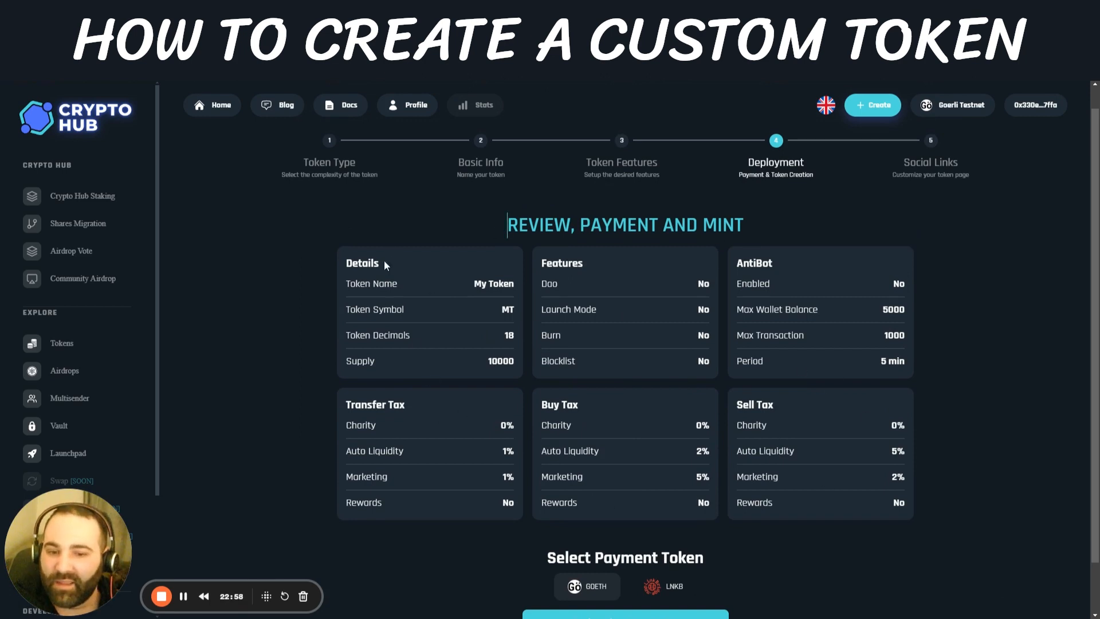
pyautogui.scroll(-1, 623, 463)
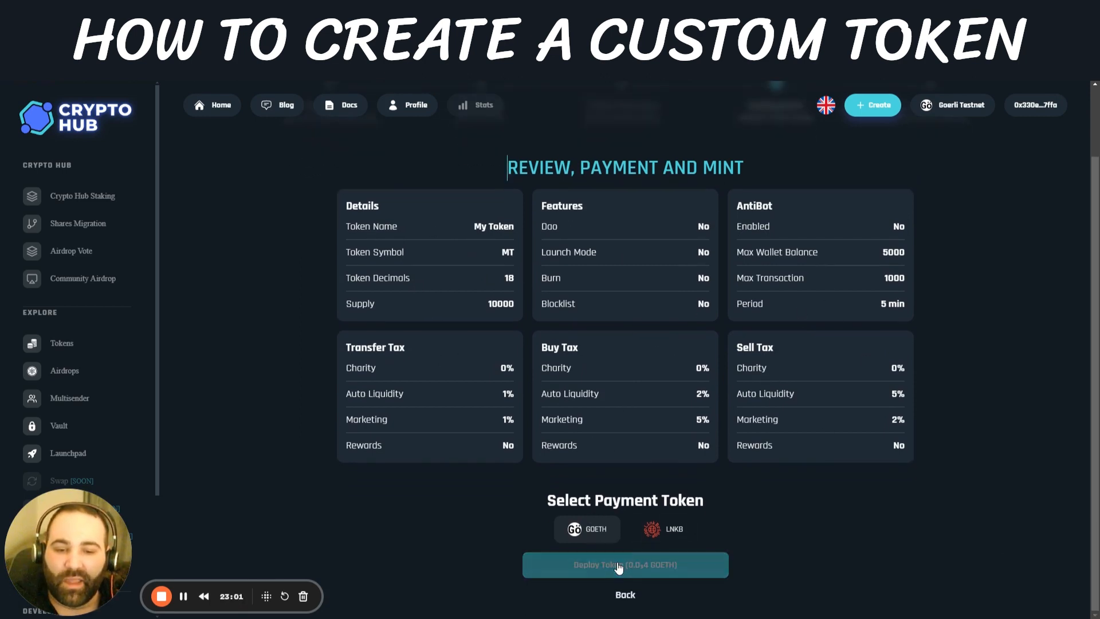
# Return to the Basic Info stage, enable the Rewards feature and continue to Token Features.
pyautogui.click(630, 594)
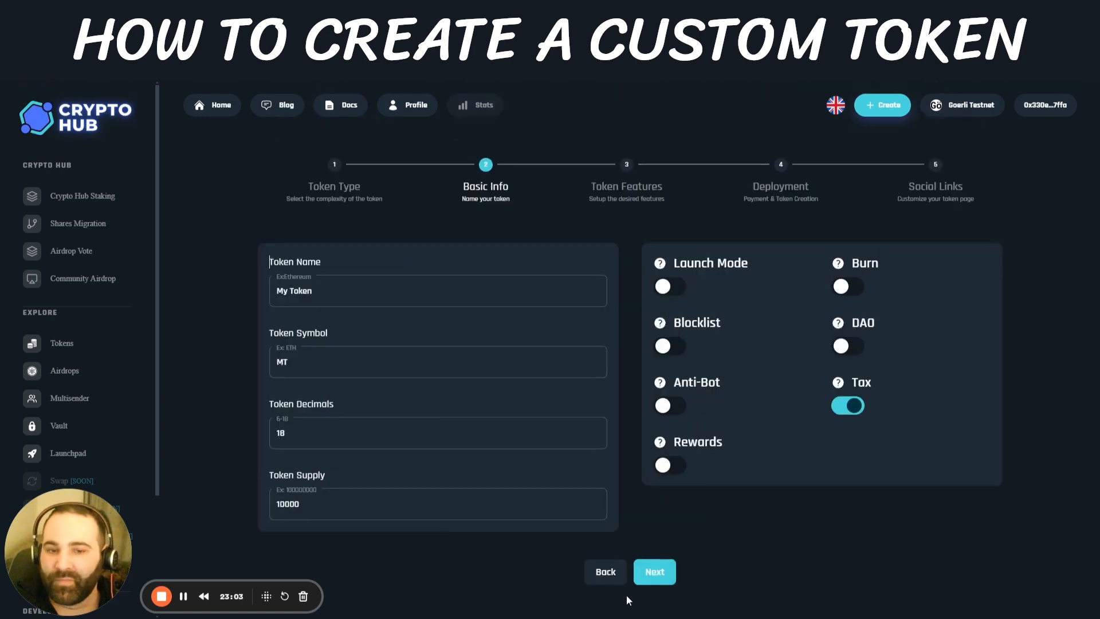
pyautogui.click(663, 466)
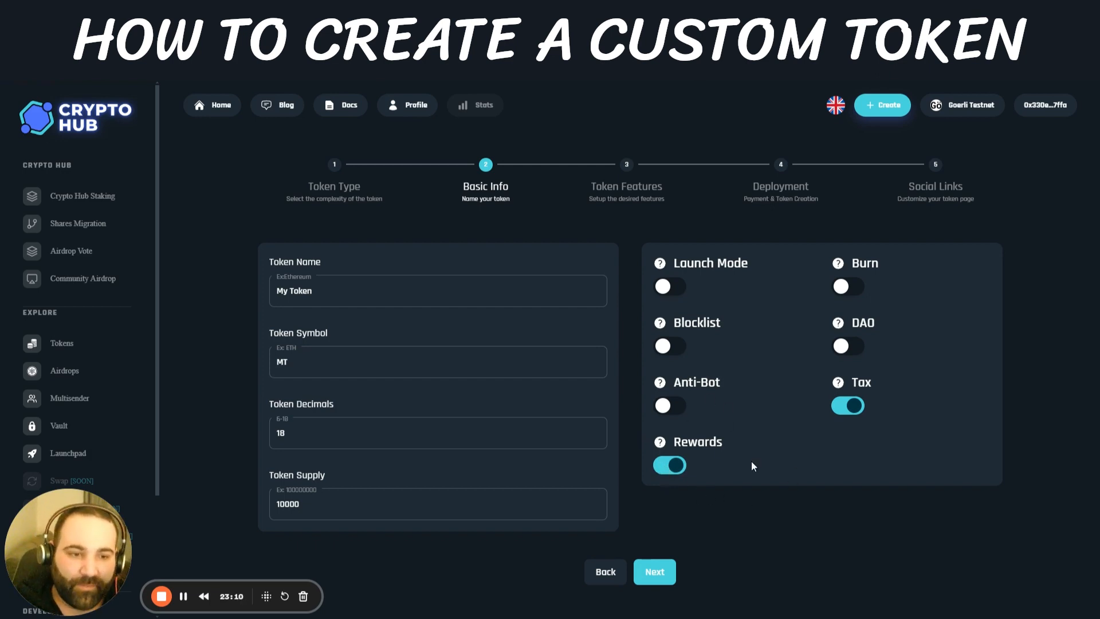
pyautogui.click(675, 465)
pyautogui.click(656, 570)
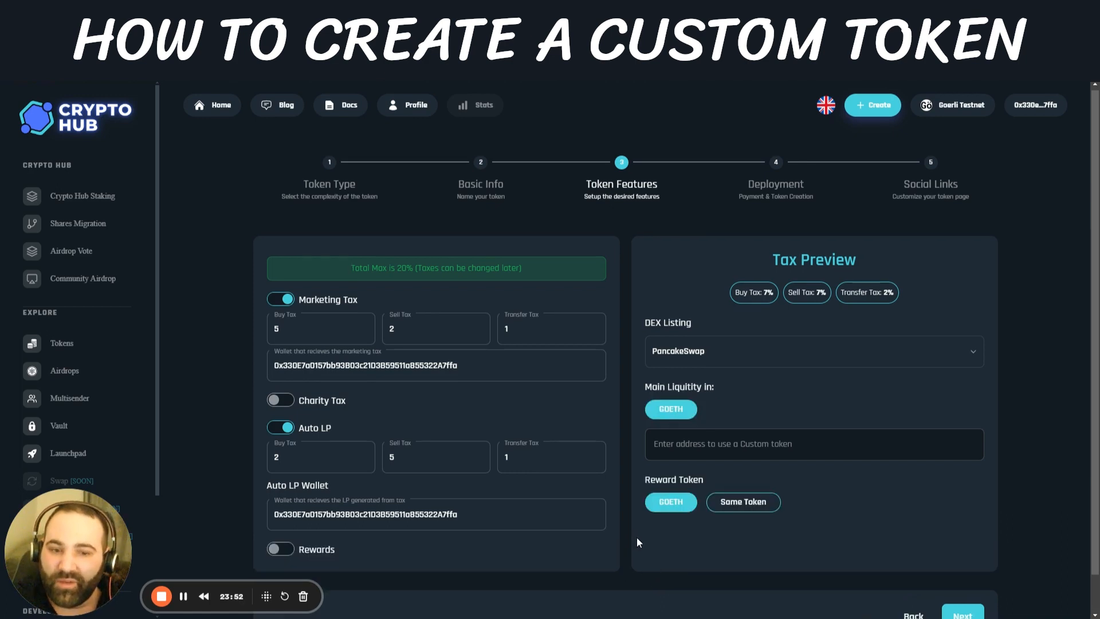
# Switch on the Rewards tax in the token features.
pyautogui.scroll(-1, 630, 476)
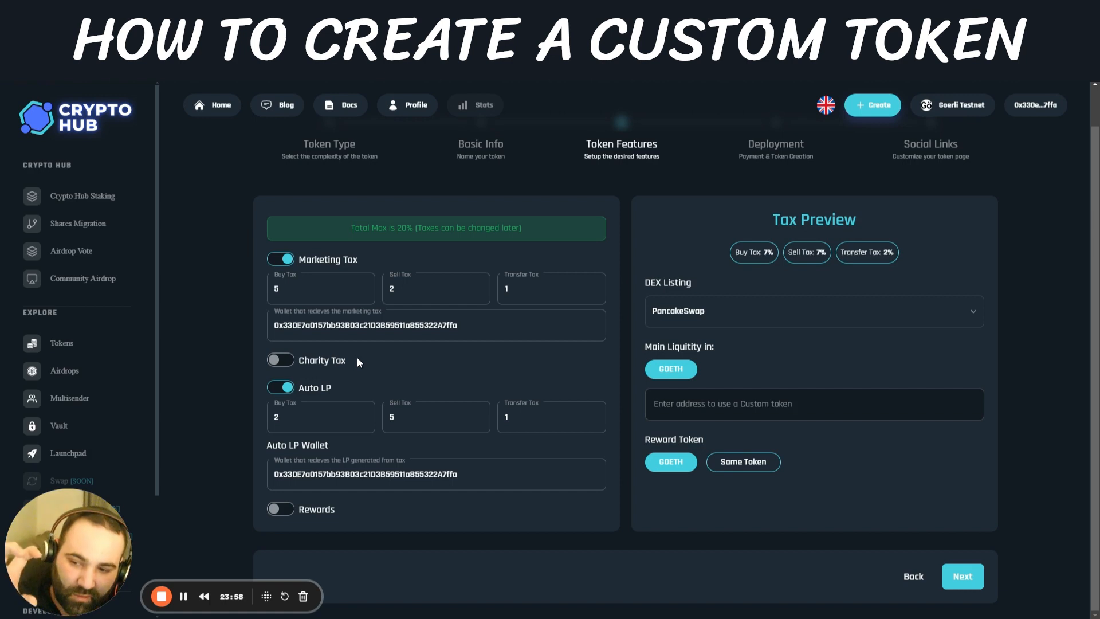
pyautogui.click(292, 508)
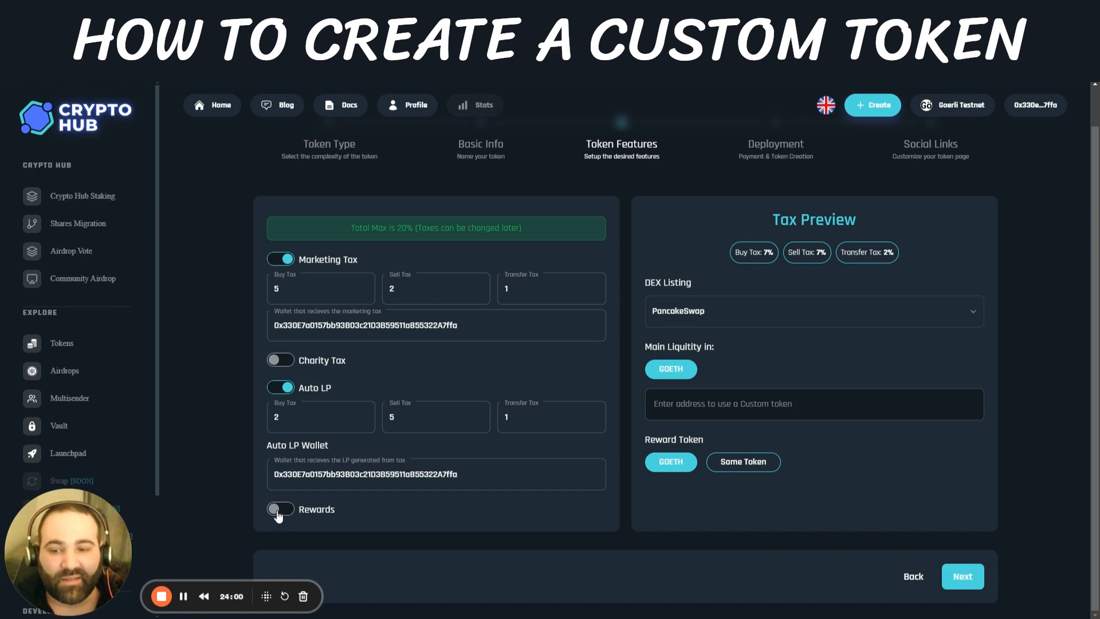
pyautogui.scroll(-1, 312, 504)
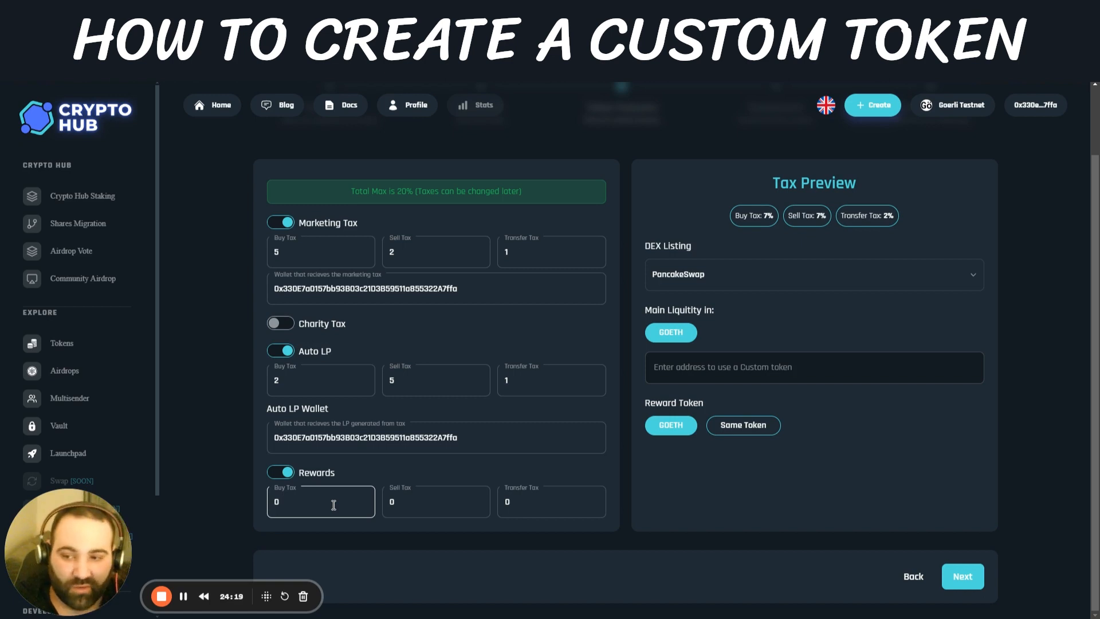
pyautogui.moveTo(333, 504); pyautogui.dragTo(265, 502)
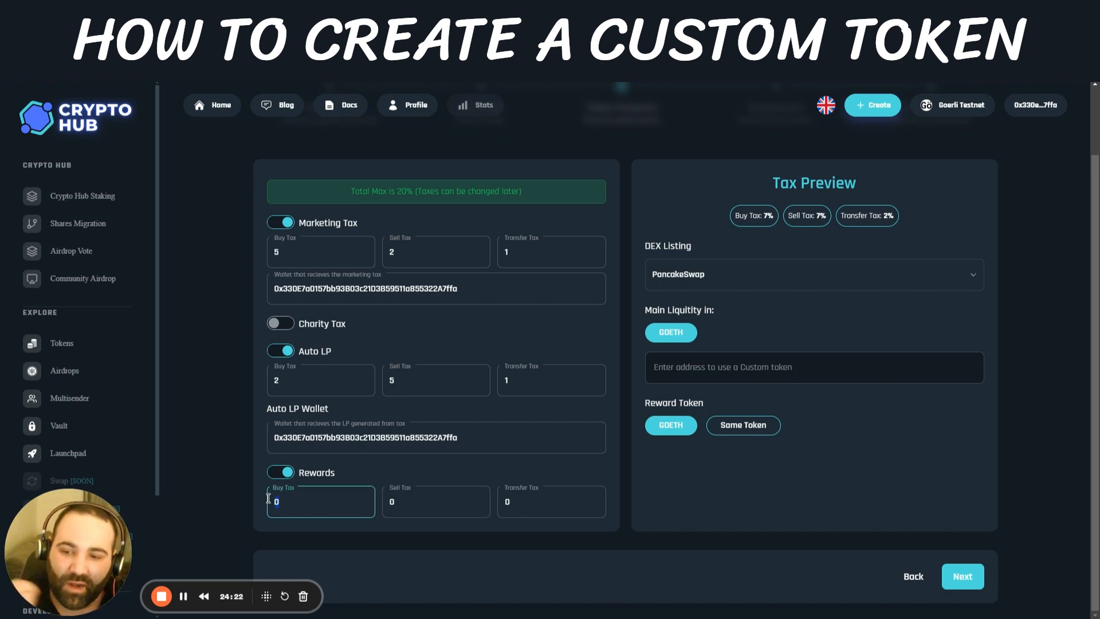
# Clear the transfer tax values of the Marketing Tax and Auto LP.
pyautogui.click(523, 253)
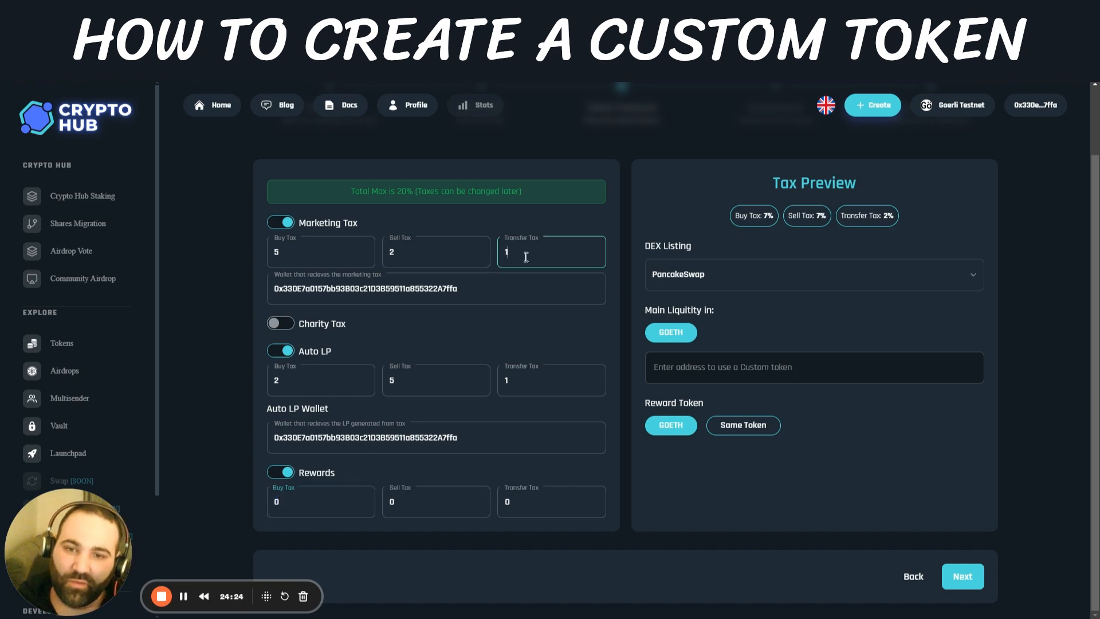
pyautogui.press('BackSpace')
pyautogui.click(523, 369)
pyautogui.press('BackSpace')
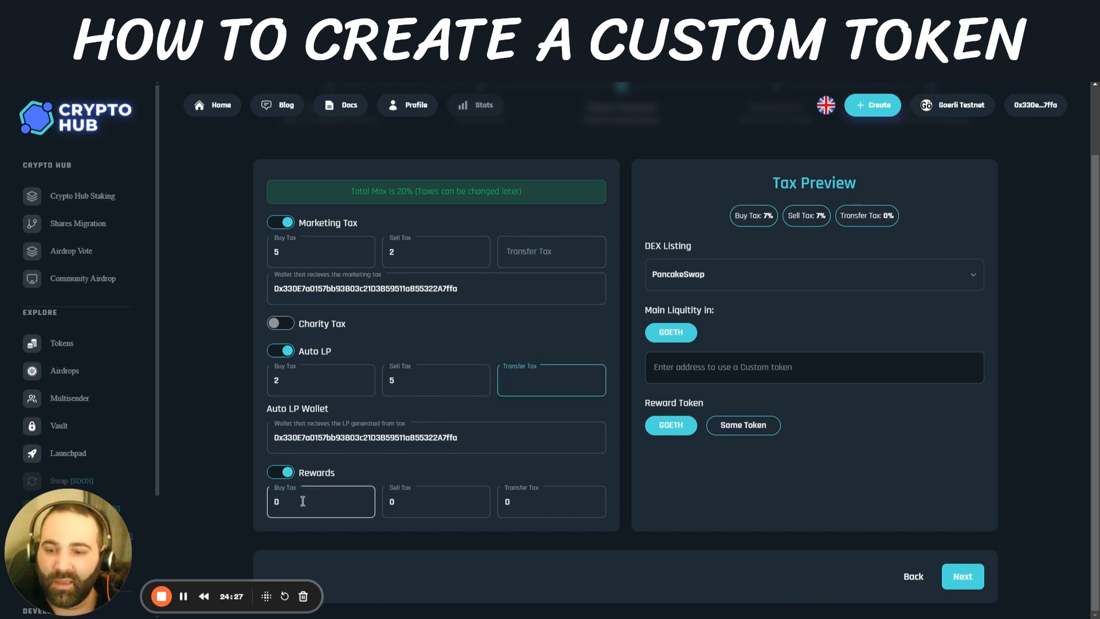
# Set the Rewards tax to 3 for both buys and sells, and try to continue to deployment.
pyautogui.moveTo(297, 498); pyautogui.dragTo(227, 493)
pyautogui.write('3')
pyautogui.click(401, 501)
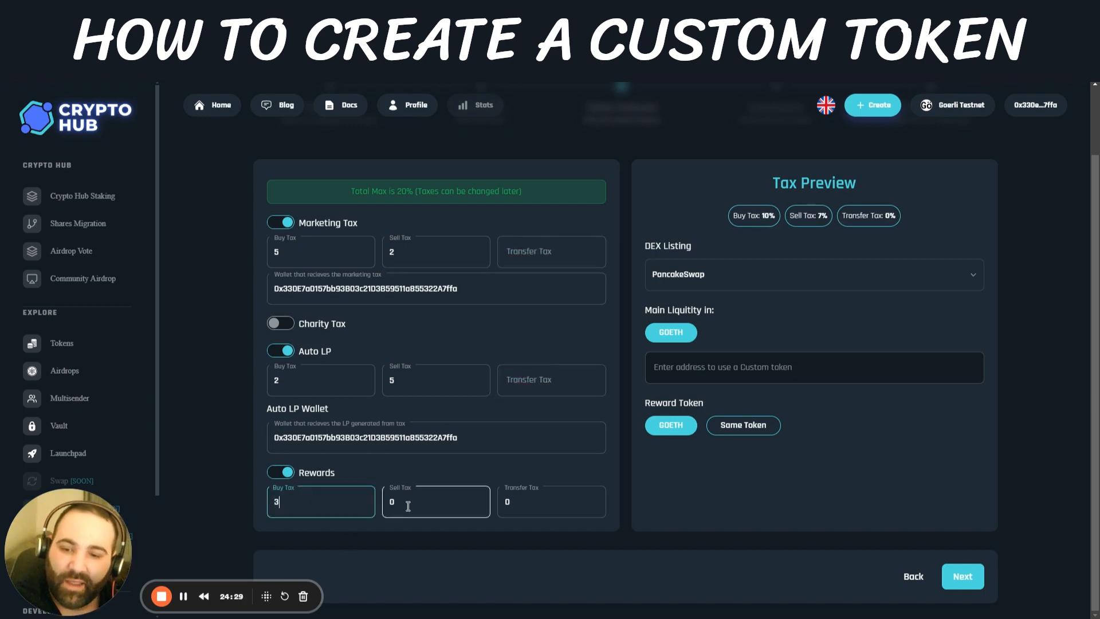
pyautogui.write('3')
pyautogui.click(463, 584)
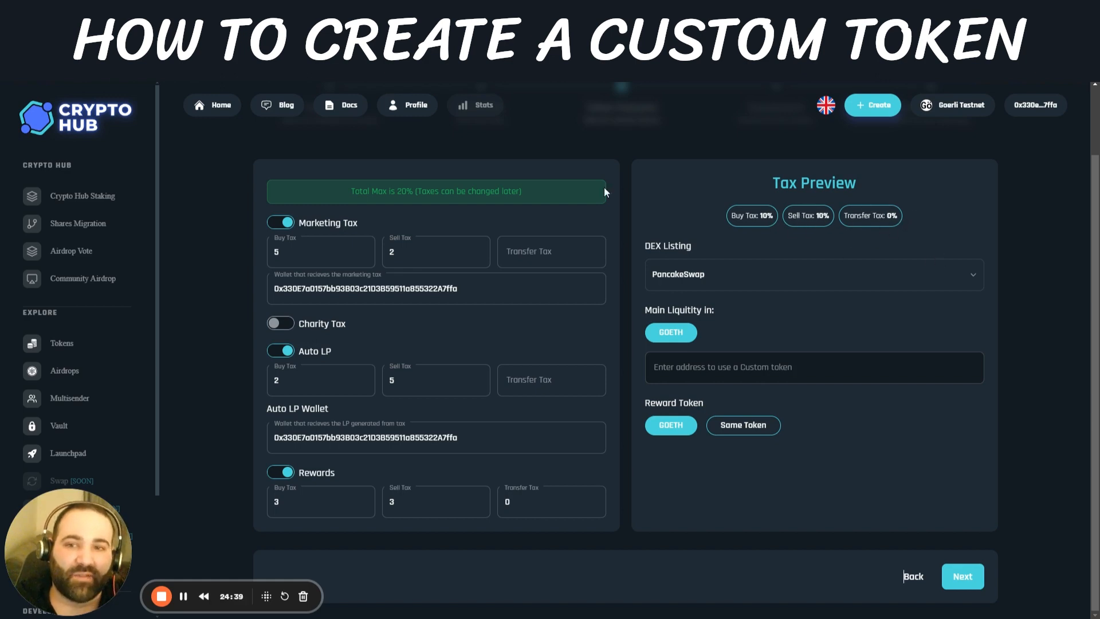
pyautogui.click(965, 564)
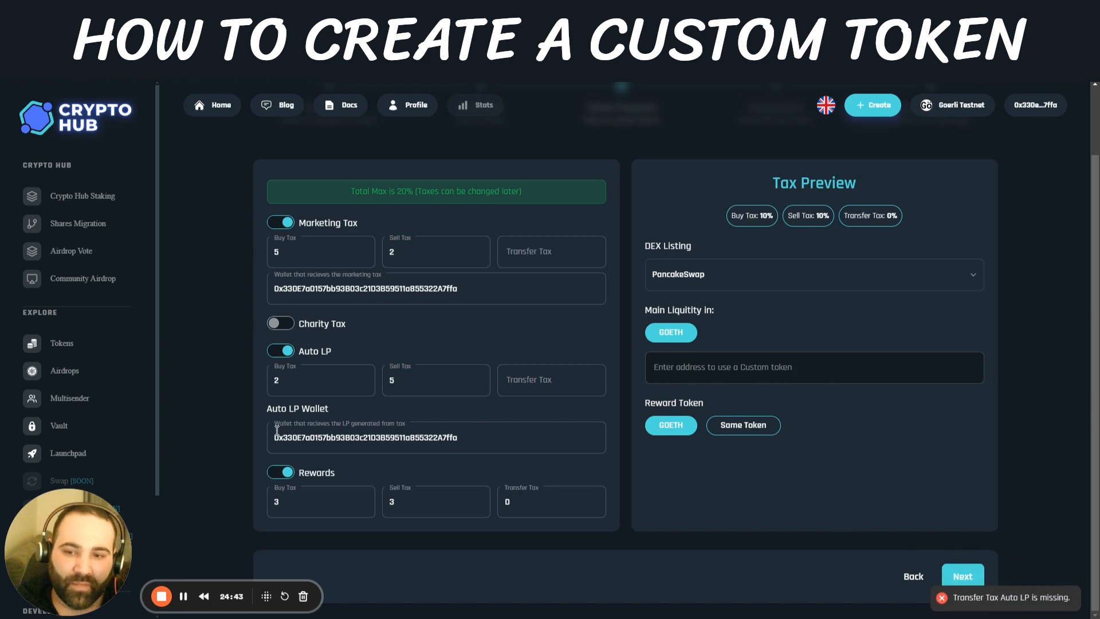
# Set the transfer tax to 0 for Auto LP, the Marketing Tax and Rewards.
pyautogui.click(551, 381)
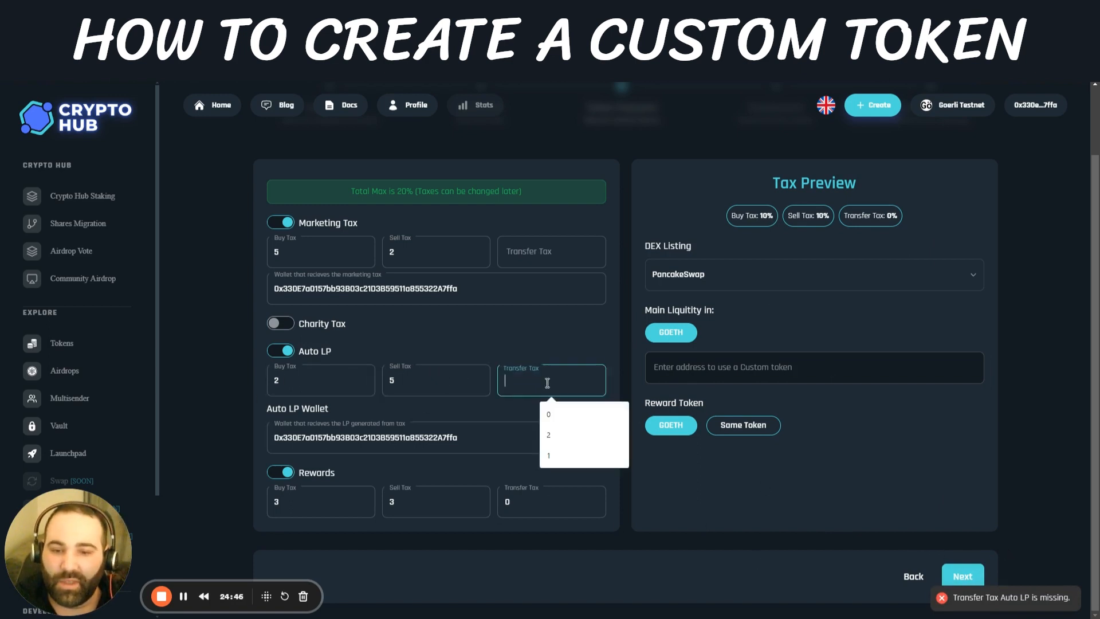
pyautogui.write('0')
pyautogui.click(536, 249)
pyautogui.write('0')
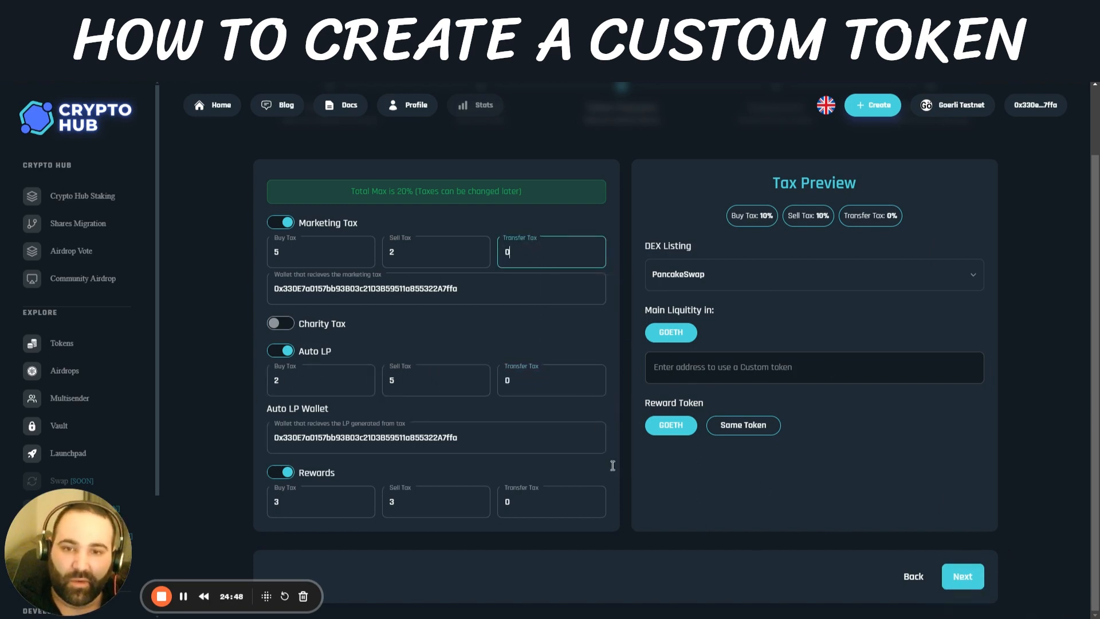
pyautogui.click(502, 502)
pyautogui.write('0')
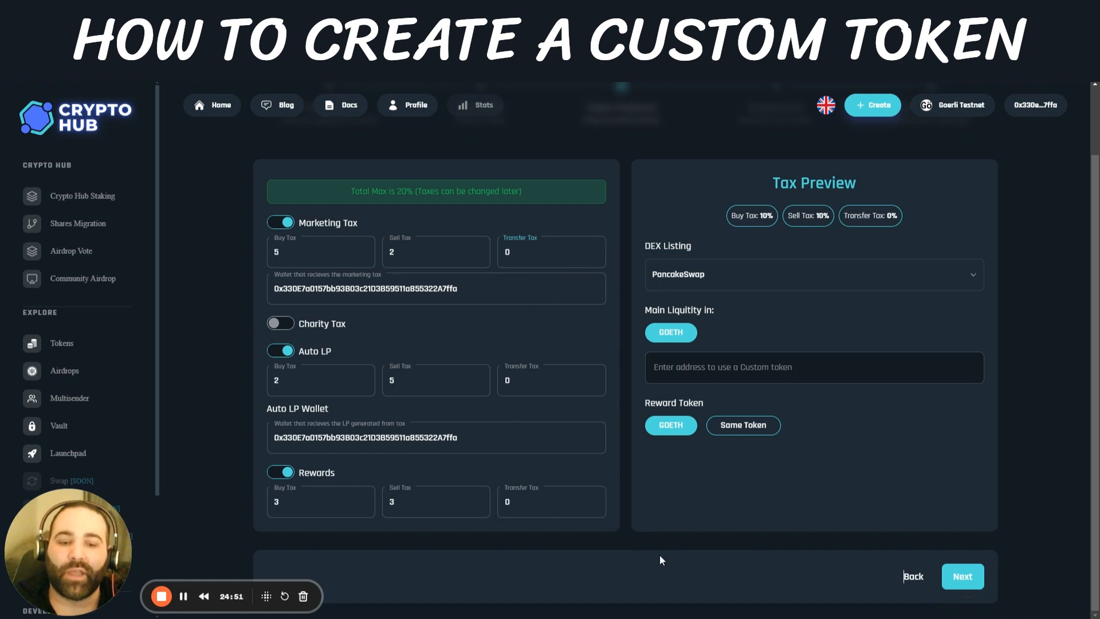
# Continue to the Deployment stage and check the updated transfer, buy and sell tax summary including Rewards.
pyautogui.click(970, 579)
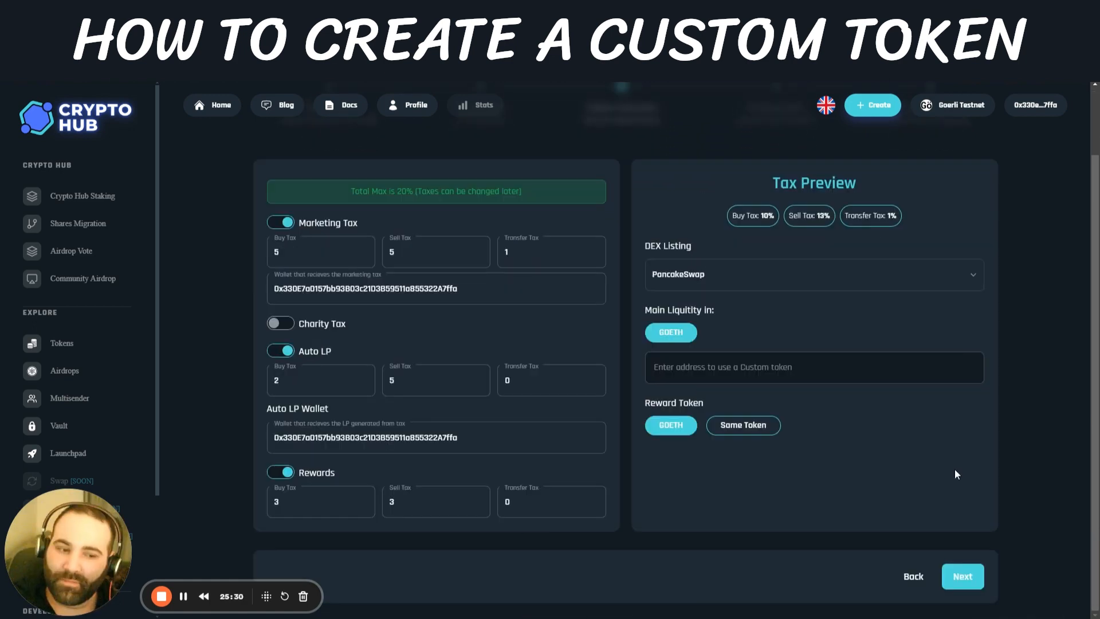
pyautogui.click(965, 584)
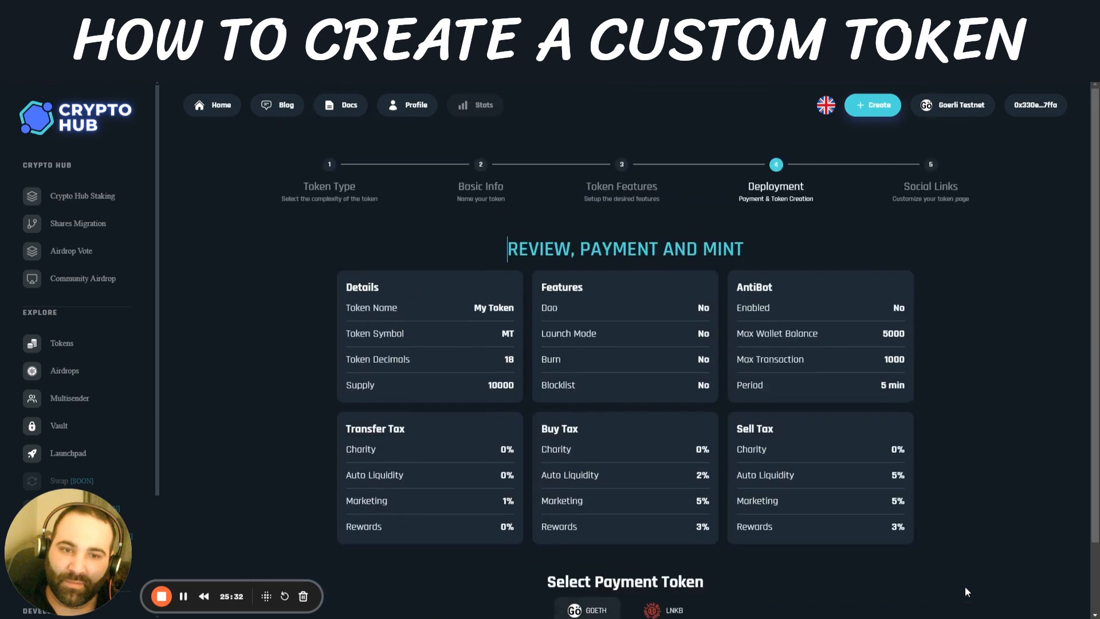
pyautogui.scroll(-1, 896, 434)
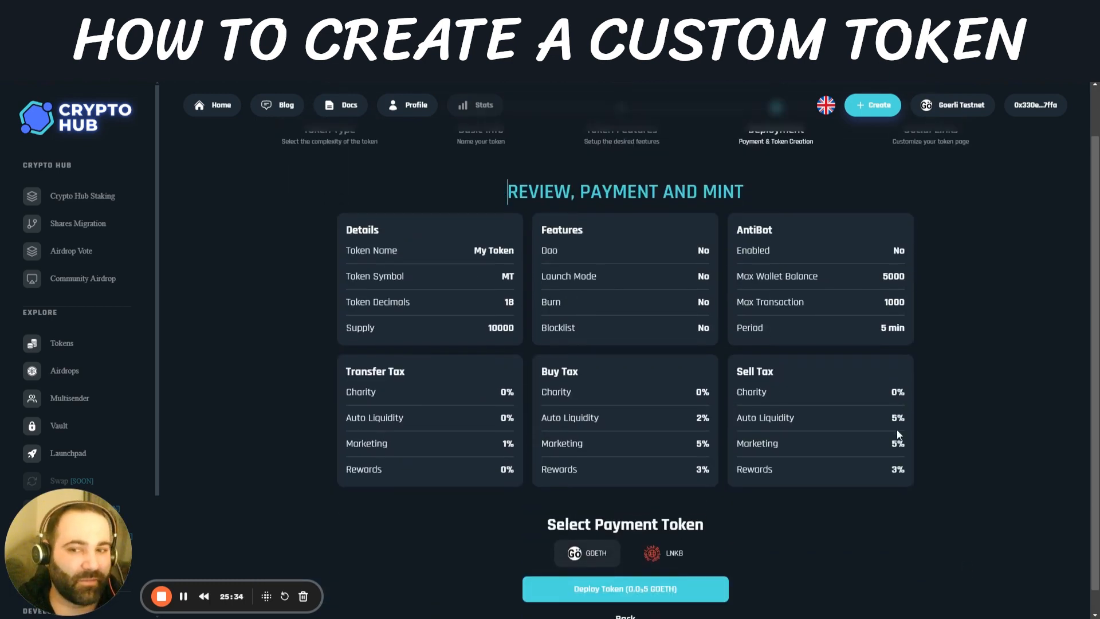
pyautogui.scroll(-1, 893, 376)
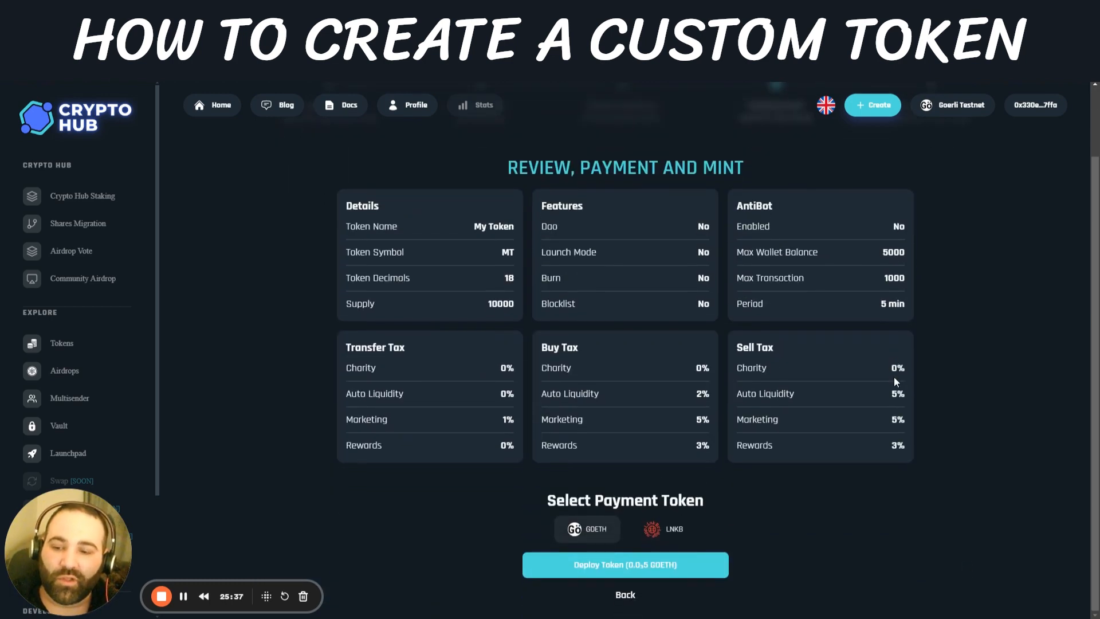
pyautogui.scroll(2, 923, 462)
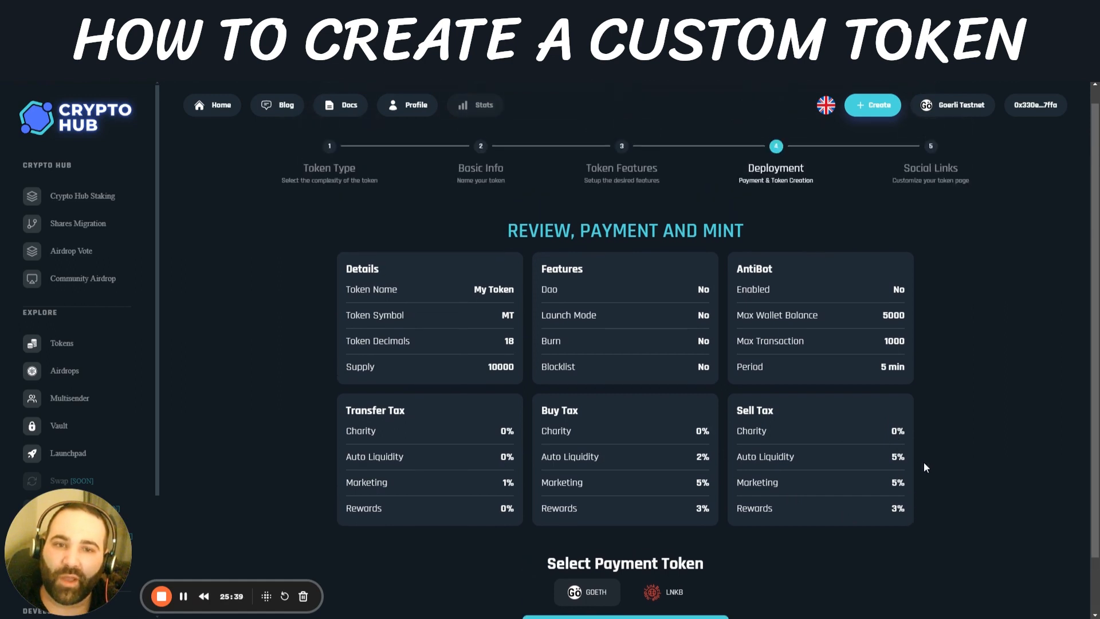